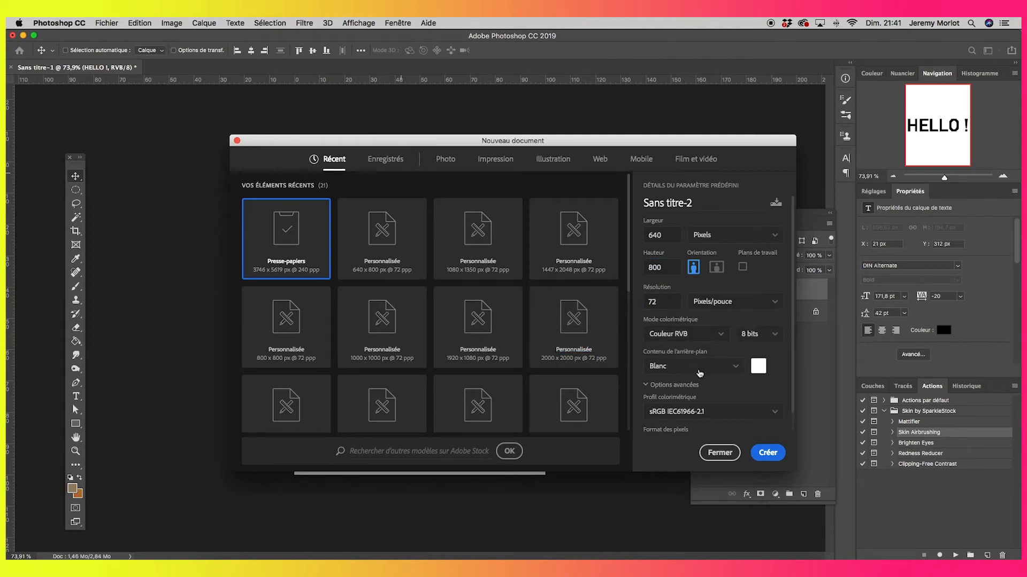
Create a 640 × 800 px, 72 ppi RGB document with a white background and place all nine JPGs from the tuto_gif_images folder
{"action": "left_click", "coordinate": [768, 453]}
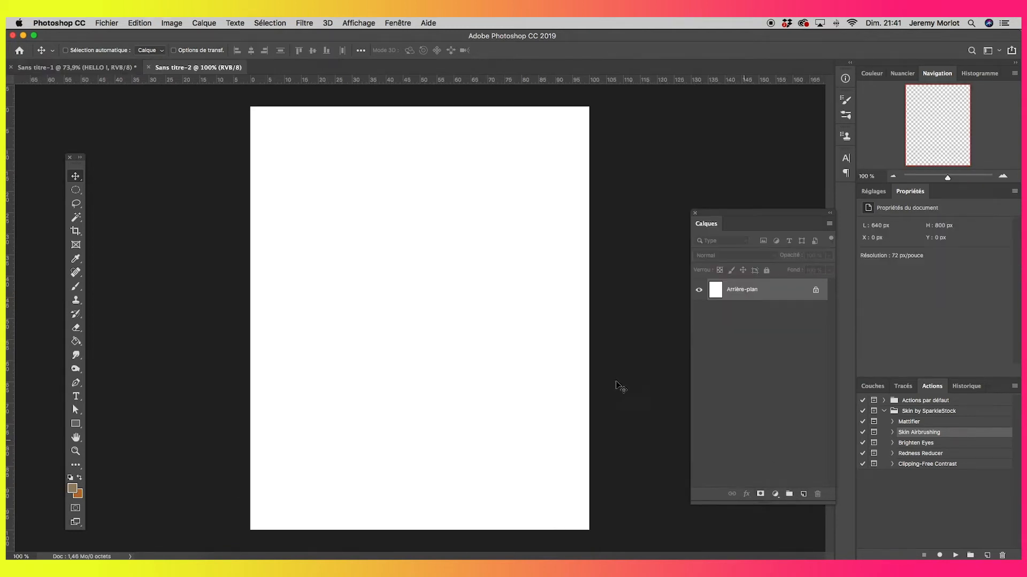
{"action": "key", "text": "super+space"}
{"action": "left_click_drag", "start_coordinate": [479, 314], "coordinate": [458, 317]}
{"action": "left_click", "coordinate": [245, 559]}
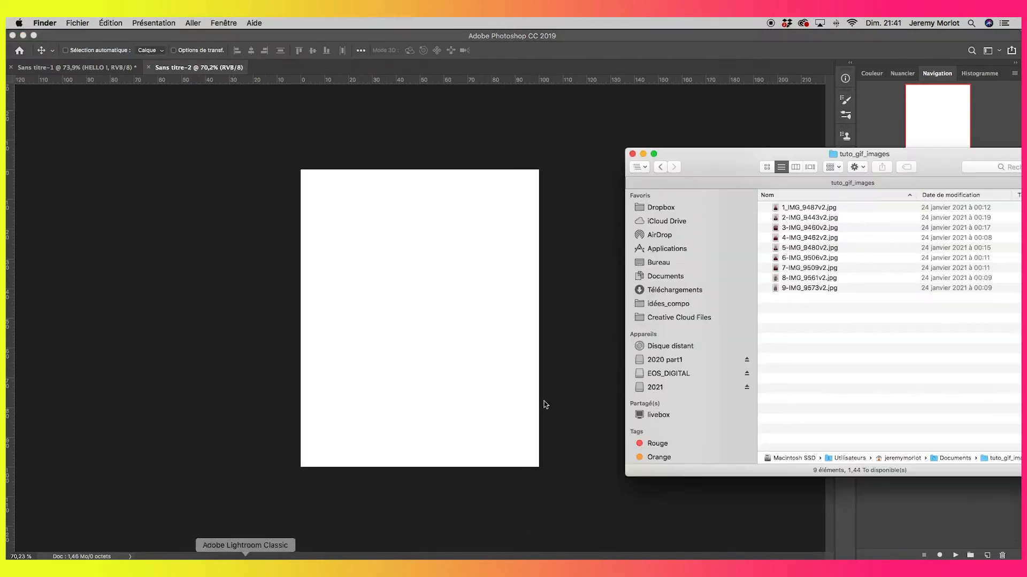
{"action": "left_click", "coordinate": [811, 208]}
{"action": "left_click", "coordinate": [815, 289], "text": "shift"}
{"action": "left_click_drag", "start_coordinate": [815, 289], "coordinate": [422, 342]}
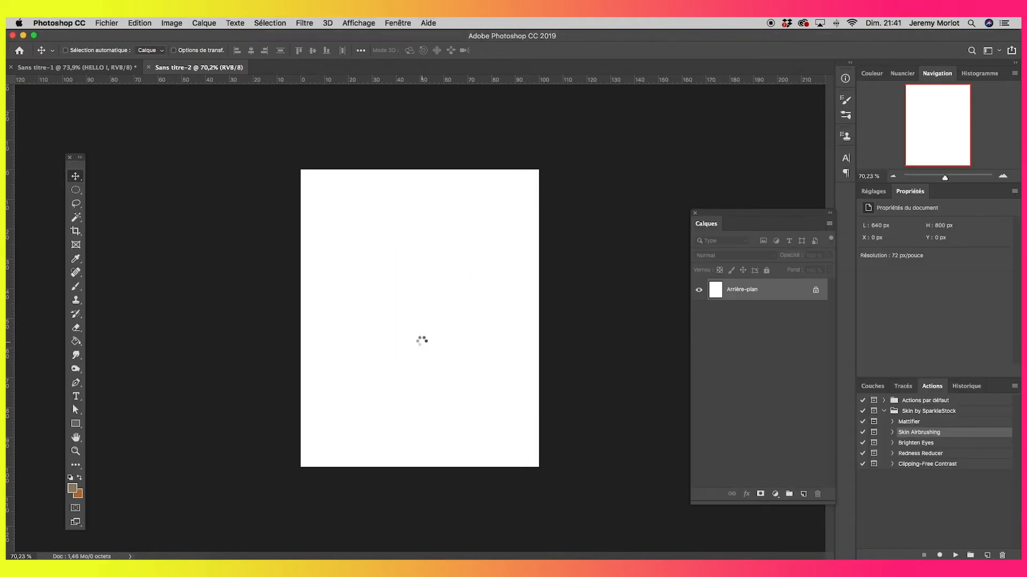
Enlarge and reposition the placed photos 1_IMG_9487v2 and 2-IMG_9443v2 so each one covers the whole canvas
{"action": "left_click_drag", "start_coordinate": [319, 166], "coordinate": [301, 139]}
{"action": "left_click_drag", "start_coordinate": [503, 139], "coordinate": [558, 122]}
{"action": "left_click_drag", "start_coordinate": [417, 198], "coordinate": [416, 214]}
{"action": "key", "text": "Return"}
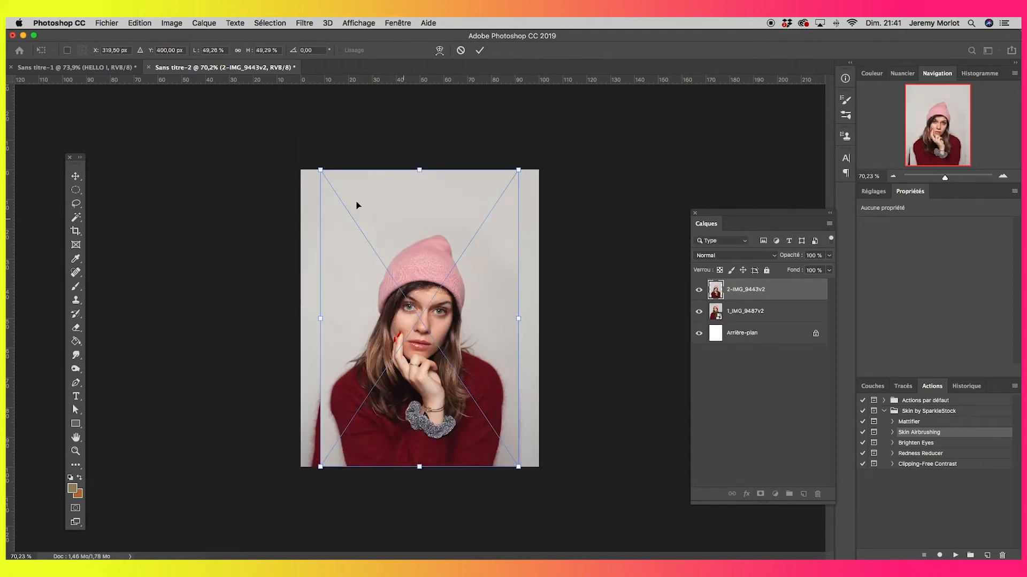
{"action": "left_click_drag", "start_coordinate": [320, 170], "coordinate": [296, 135]}
{"action": "left_click_drag", "start_coordinate": [518, 138], "coordinate": [562, 116]}
{"action": "left_click_drag", "start_coordinate": [419, 200], "coordinate": [421, 227]}
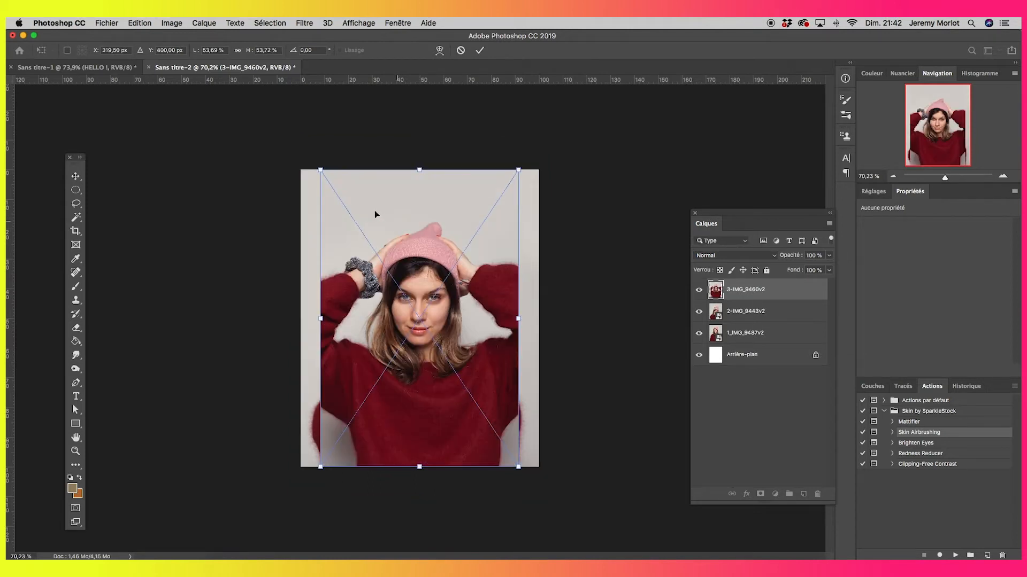
Scale 3-IMG_9460v2 to about 65% and 4-IMG_9462v2 to about 63%, positioning each to cover the whole canvas
{"action": "left_click_drag", "start_coordinate": [321, 168], "coordinate": [300, 138]}
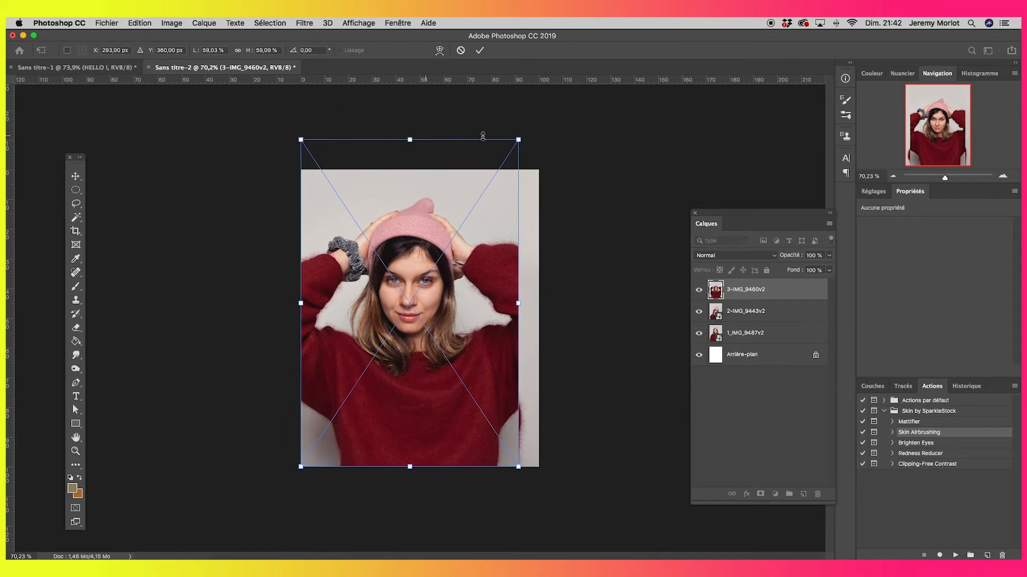
{"action": "left_click_drag", "start_coordinate": [528, 137], "coordinate": [568, 126]}
{"action": "left_click_drag", "start_coordinate": [459, 183], "coordinate": [415, 213]}
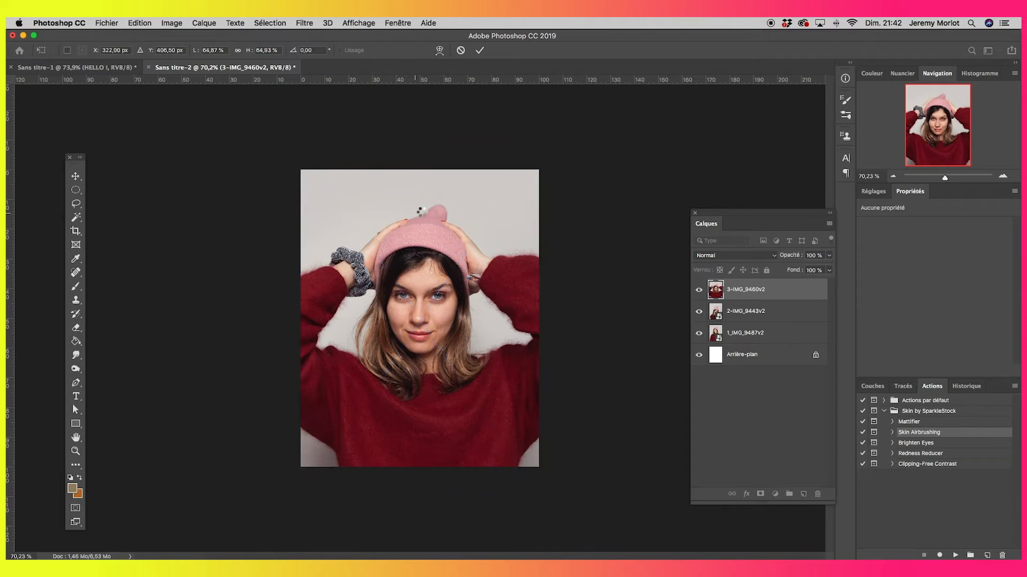
{"action": "left_click_drag", "start_coordinate": [325, 176], "coordinate": [298, 140]}
{"action": "left_click_drag", "start_coordinate": [518, 139], "coordinate": [569, 123]}
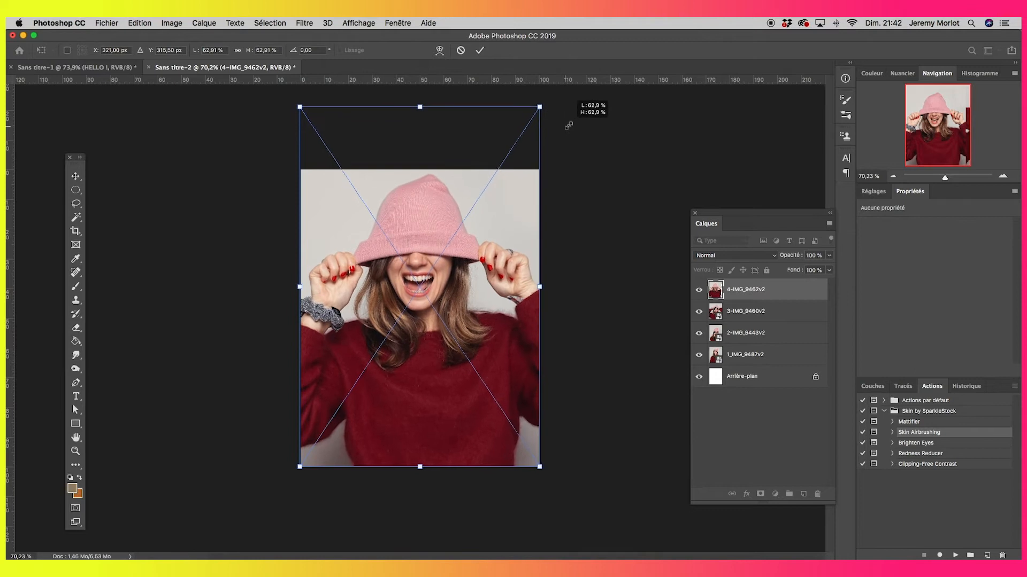
{"action": "left_click_drag", "start_coordinate": [443, 162], "coordinate": [442, 211]}
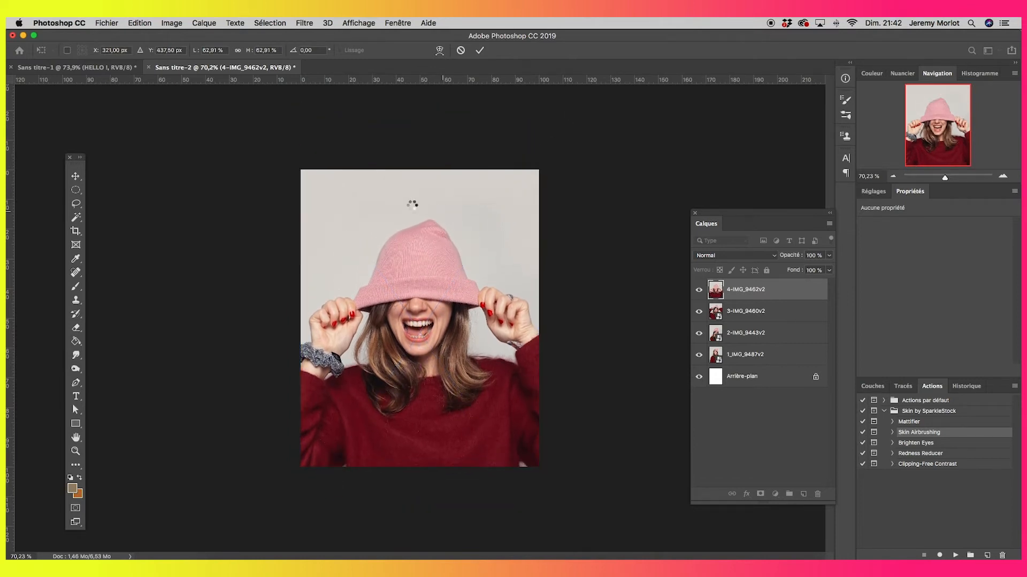
Enlarge 5-IMG_9480v2 to about 56% and scale up 6-IMG_9506v2, positioning each to cover the whole canvas
{"action": "left_click_drag", "start_coordinate": [319, 170], "coordinate": [294, 146]}
{"action": "left_click_drag", "start_coordinate": [519, 140], "coordinate": [569, 122]}
{"action": "left_click_drag", "start_coordinate": [301, 107], "coordinate": [298, 105]}
{"action": "left_click_drag", "start_coordinate": [391, 169], "coordinate": [394, 208]}
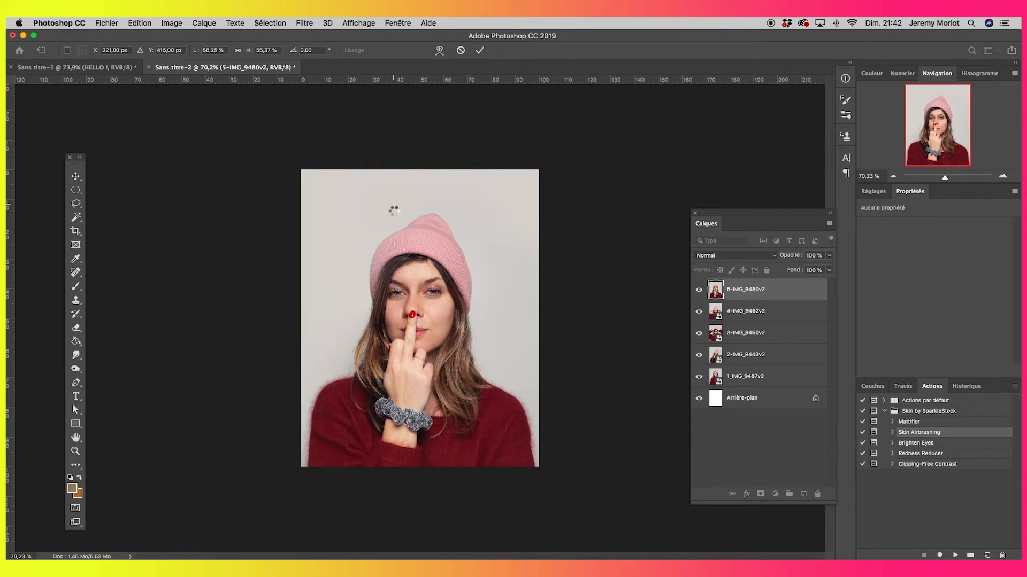
{"action": "left_click_drag", "start_coordinate": [321, 171], "coordinate": [300, 139]}
{"action": "left_click_drag", "start_coordinate": [519, 139], "coordinate": [539, 107]}
{"action": "left_click_drag", "start_coordinate": [397, 175], "coordinate": [397, 219]}
{"action": "key", "text": "Return"}
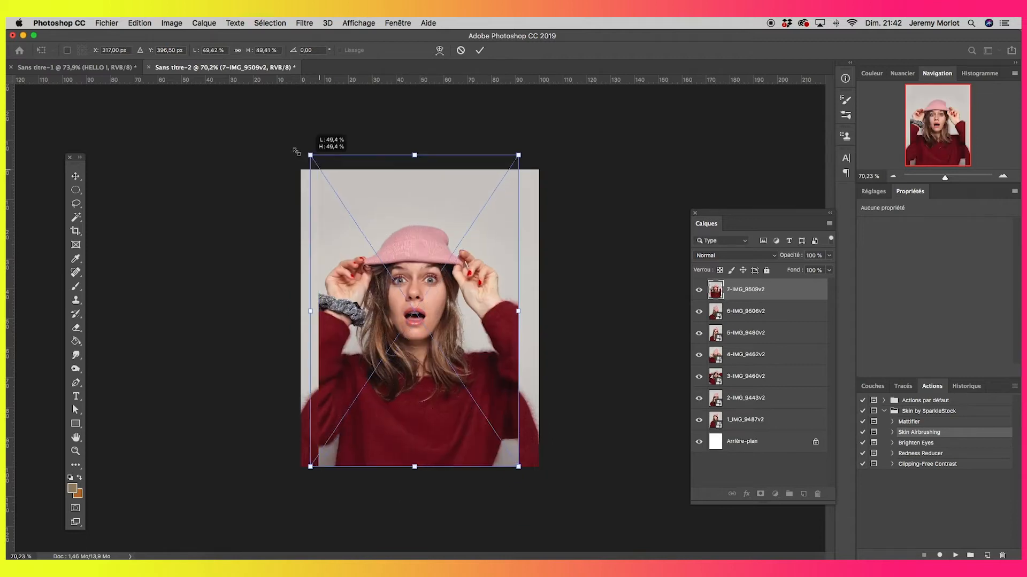
Enlarge and reposition the placed photos 7-IMG_9509v2 and 8-IMG_9561v2 so each one covers the whole canvas
{"action": "left_click_drag", "start_coordinate": [297, 152], "coordinate": [289, 136]}
{"action": "left_click_drag", "start_coordinate": [517, 139], "coordinate": [539, 108]}
{"action": "left_click_drag", "start_coordinate": [448, 145], "coordinate": [441, 190]}
{"action": "key", "text": "Return"}
{"action": "left_click_drag", "start_coordinate": [320, 170], "coordinate": [300, 140]}
{"action": "left_click_drag", "start_coordinate": [518, 140], "coordinate": [540, 105]}
{"action": "left_click_drag", "start_coordinate": [419, 159], "coordinate": [420, 180]}
{"action": "key", "text": "Return"}
Scale the last placed photo, 9-IMG_9573v2, to about 62% and position it to cover the whole canvas
{"action": "left_click_drag", "start_coordinate": [320, 170], "coordinate": [300, 140]}
{"action": "left_click_drag", "start_coordinate": [518, 139], "coordinate": [559, 120]}
{"action": "left_click_drag", "start_coordinate": [414, 145], "coordinate": [415, 159]}
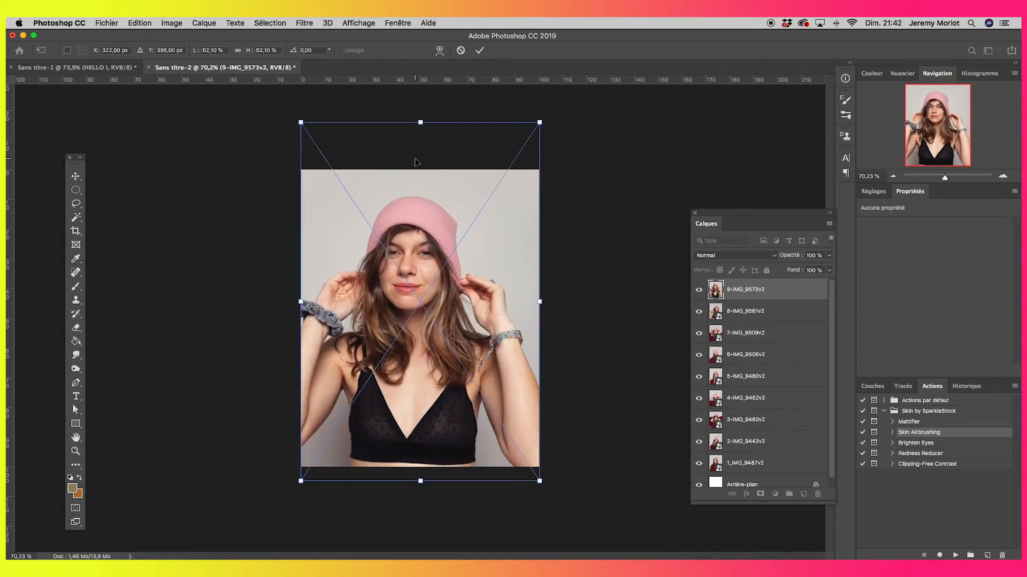
{"action": "key", "text": "Return"}
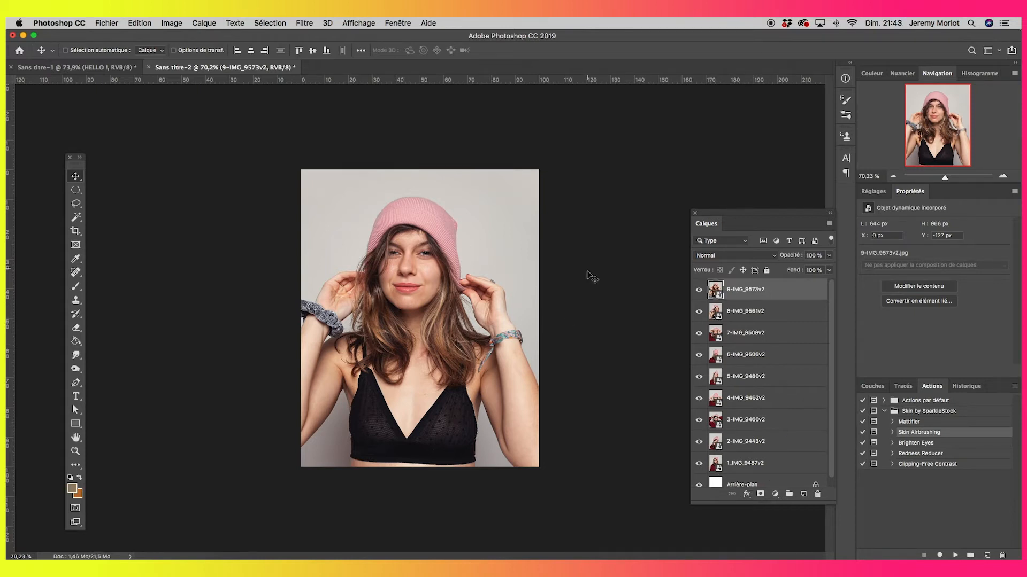
Show the Montage timeline and create a frame animation (Créer une animation d'image), moving the floating layers and tools panels clear of it
{"action": "left_click", "coordinate": [402, 26]}
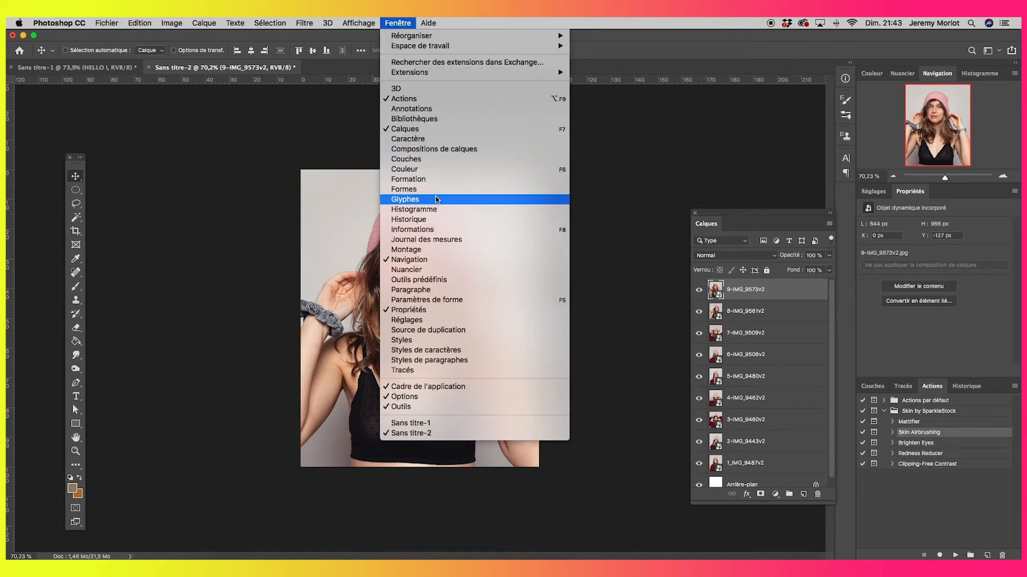
{"action": "left_click", "coordinate": [427, 251]}
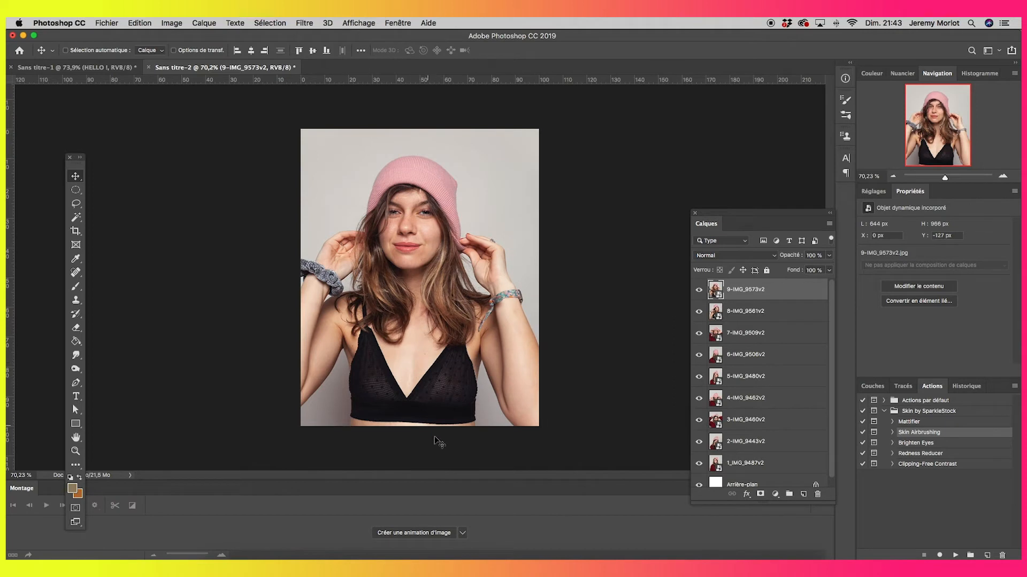
{"action": "left_click_drag", "start_coordinate": [735, 219], "coordinate": [718, 166]}
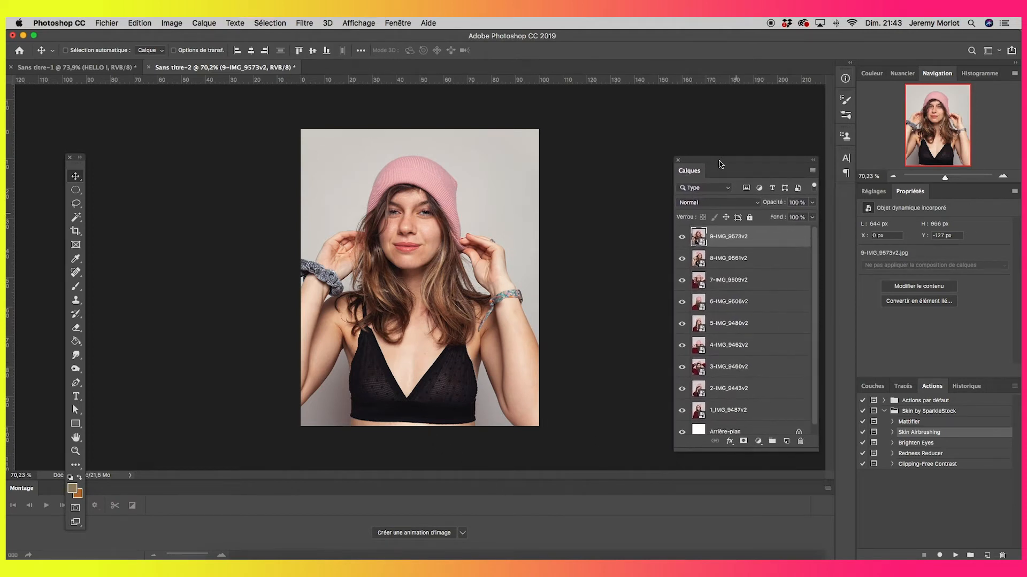
{"action": "left_click", "coordinate": [461, 532]}
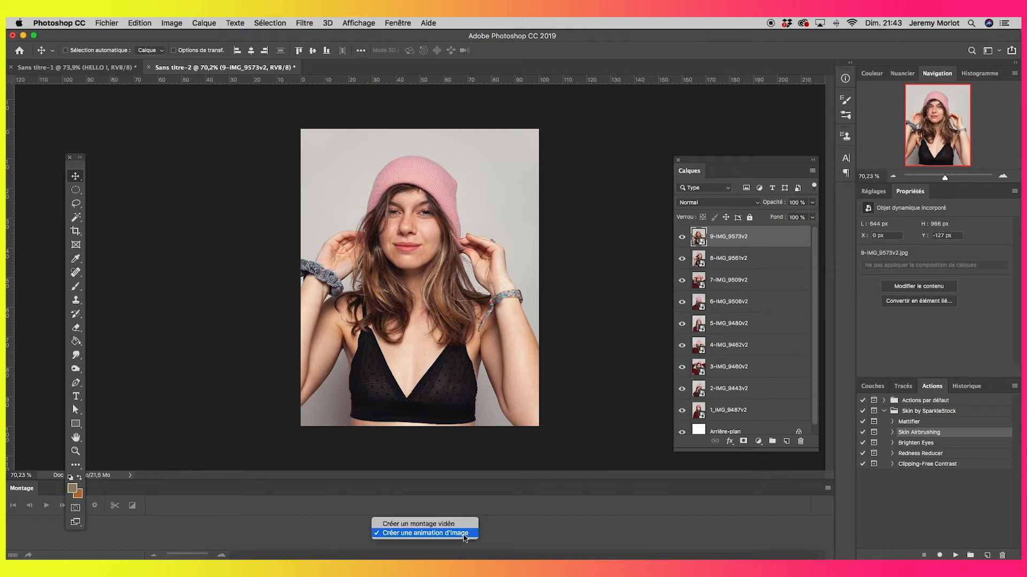
{"action": "left_click", "coordinate": [423, 533]}
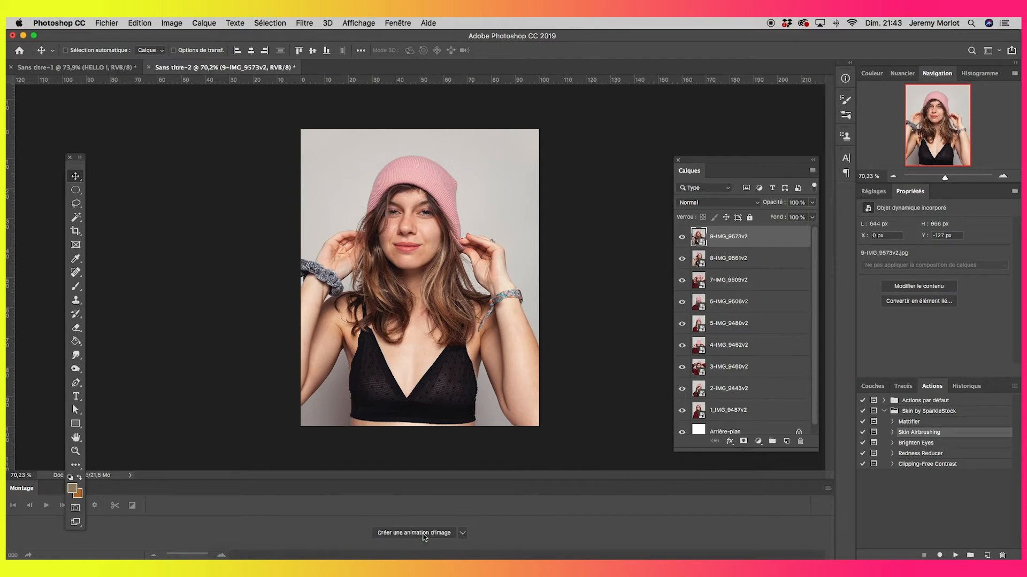
{"action": "left_click", "coordinate": [436, 533]}
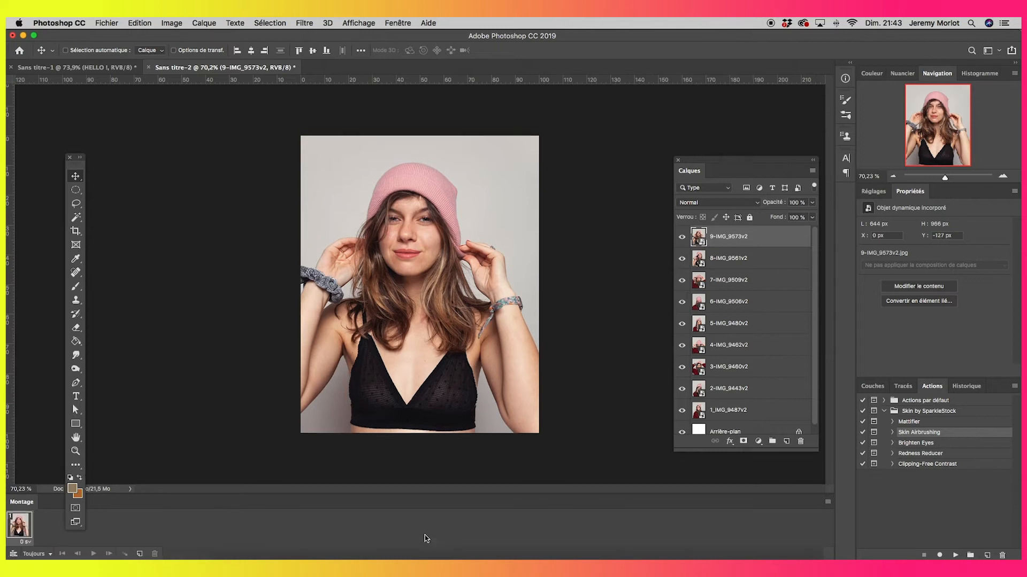
{"action": "left_click_drag", "start_coordinate": [73, 164], "coordinate": [52, 110]}
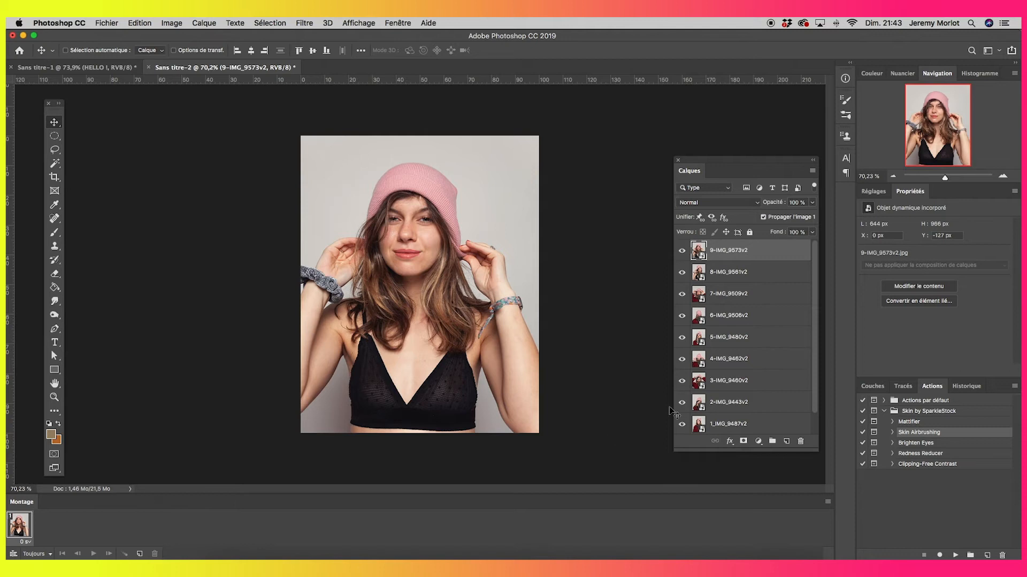
Hide photo layers 2 to 9 so the first frame shows 1_IMG_9487v2, and set the frame delay to 0.2 seconds
{"action": "left_click_drag", "start_coordinate": [682, 269], "coordinate": [697, 393]}
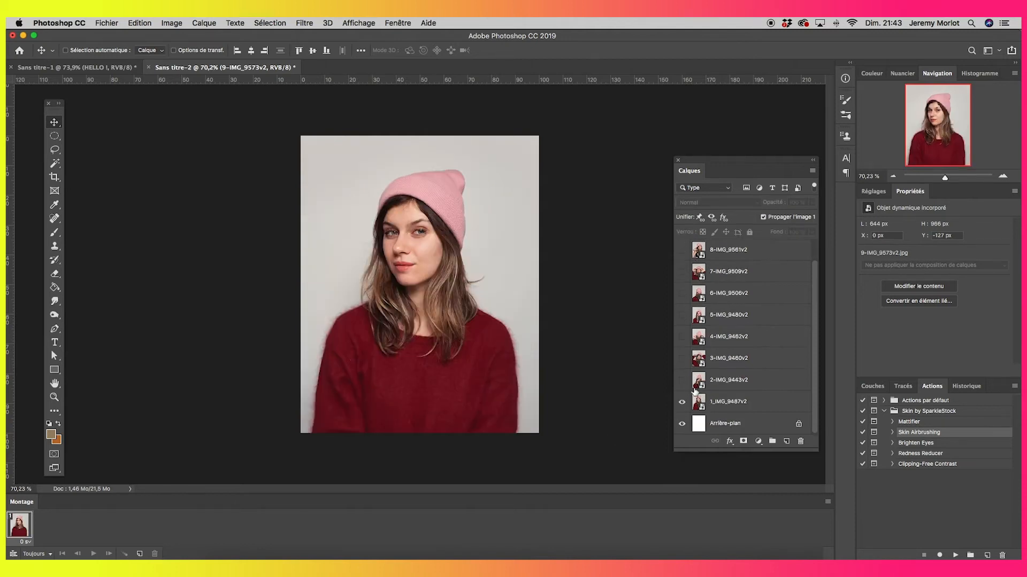
{"action": "left_click", "coordinate": [682, 381]}
{"action": "left_click", "coordinate": [682, 382]}
{"action": "left_click", "coordinate": [28, 543]}
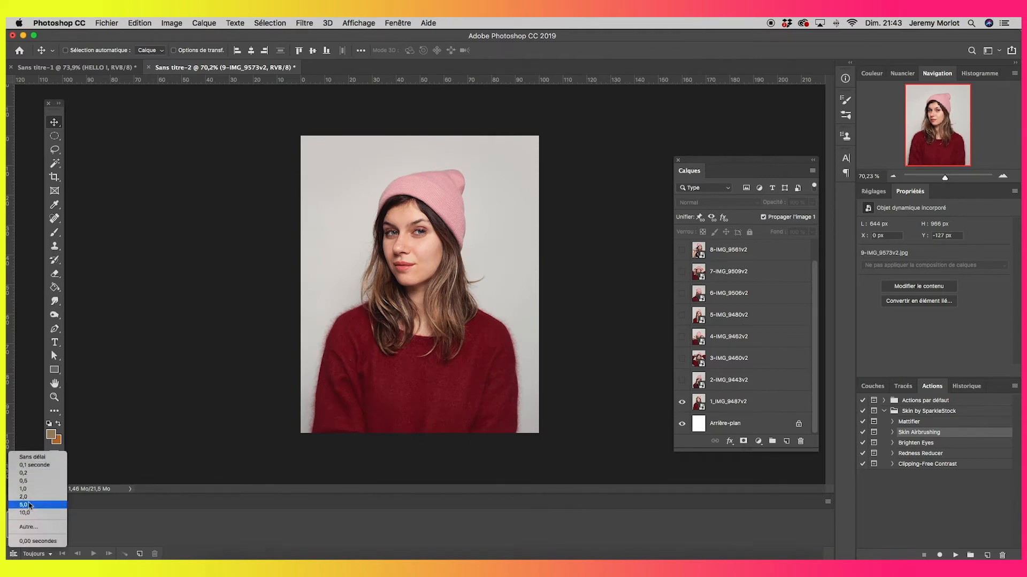
{"action": "left_click", "coordinate": [25, 473]}
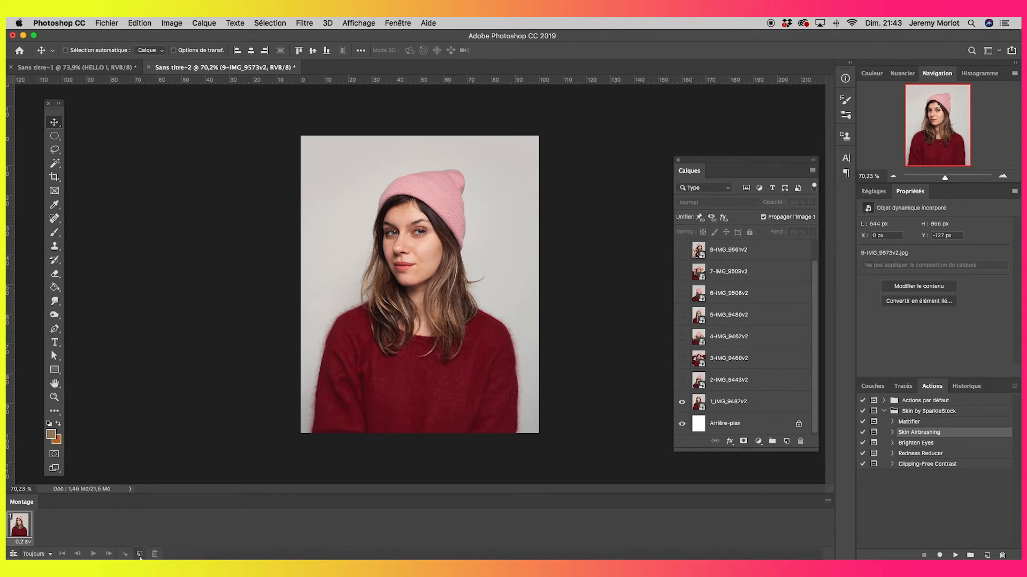
Add a second frame that shows 2-IMG_9443v2 and preview the two-frame animation
{"action": "left_click", "coordinate": [139, 555]}
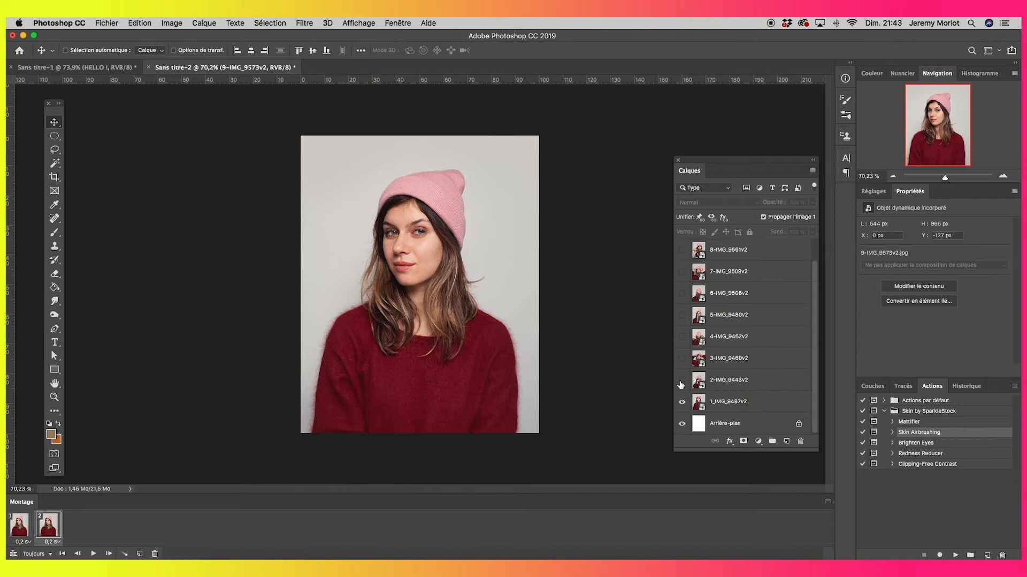
{"action": "left_click", "coordinate": [682, 381]}
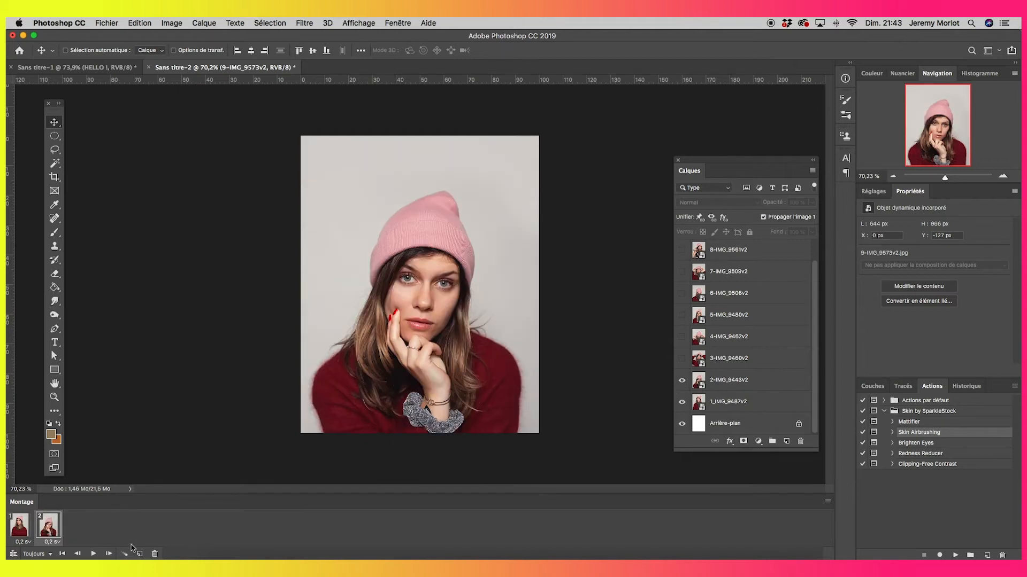
{"action": "left_click", "coordinate": [93, 554]}
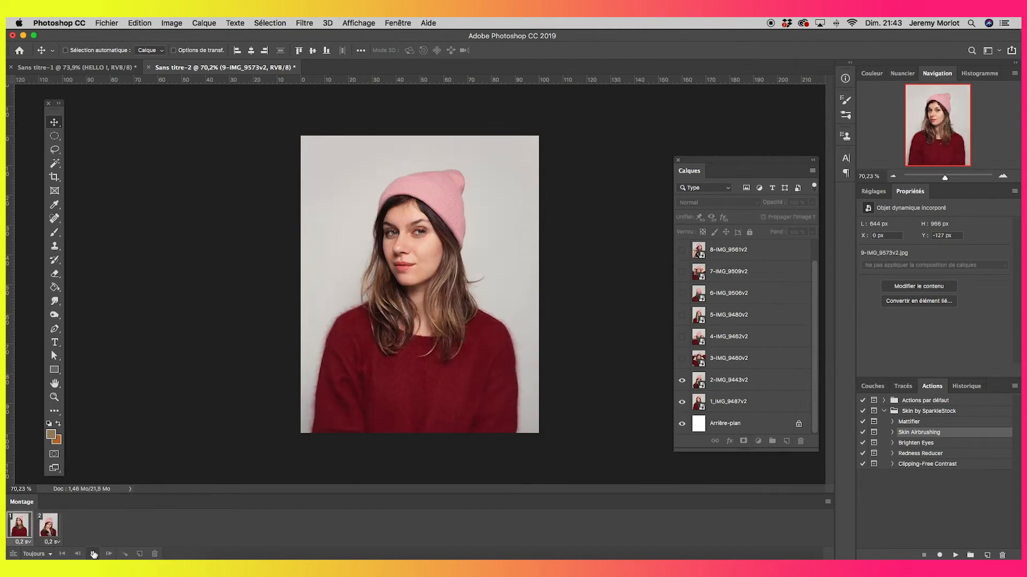
{"action": "left_click", "coordinate": [93, 554]}
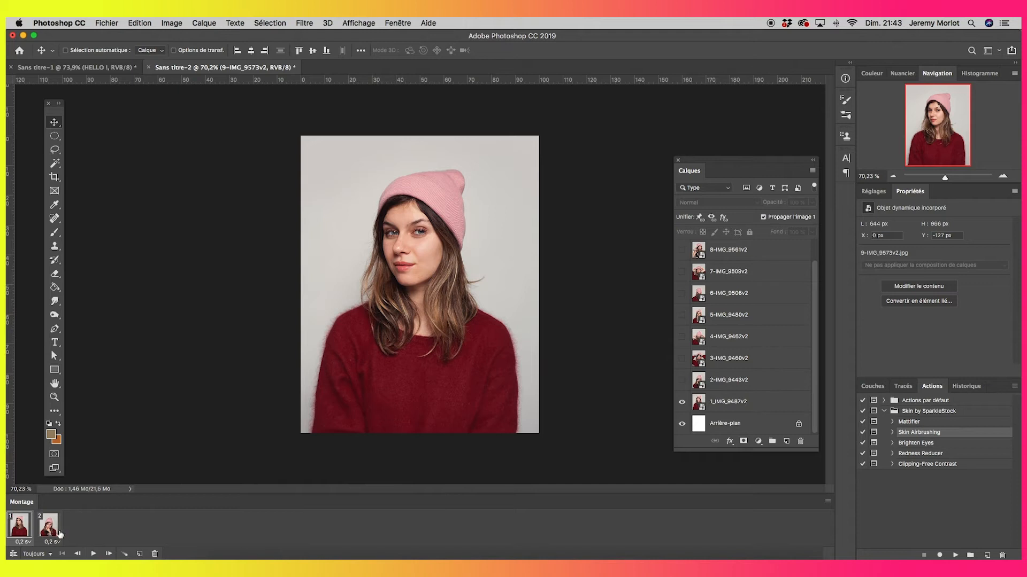
Add a third frame showing 3-IMG_9460v2 and a fourth frame showing 4-IMG_9462v2
{"action": "left_click", "coordinate": [49, 528]}
{"action": "left_click", "coordinate": [140, 554]}
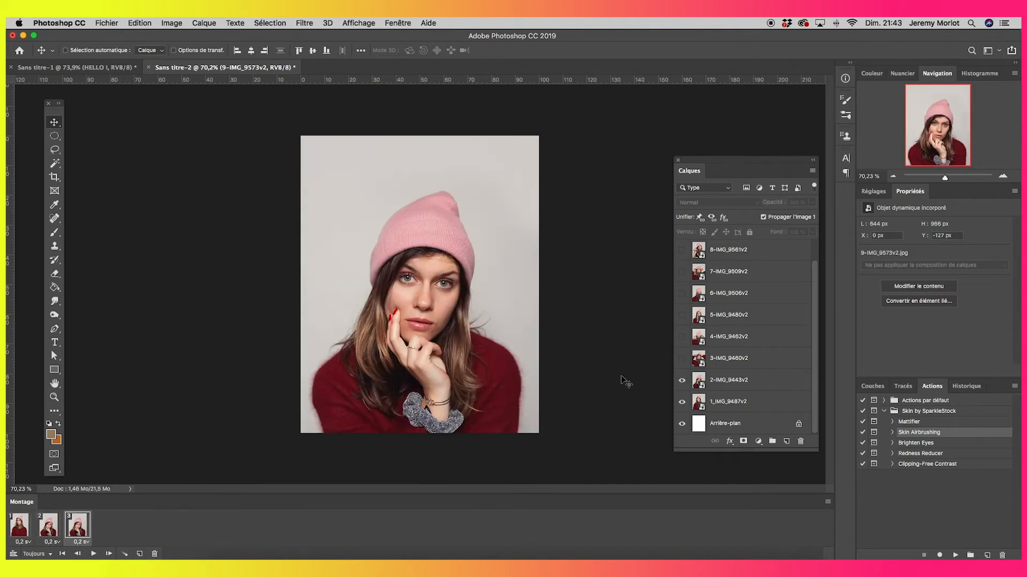
{"action": "left_click", "coordinate": [681, 359]}
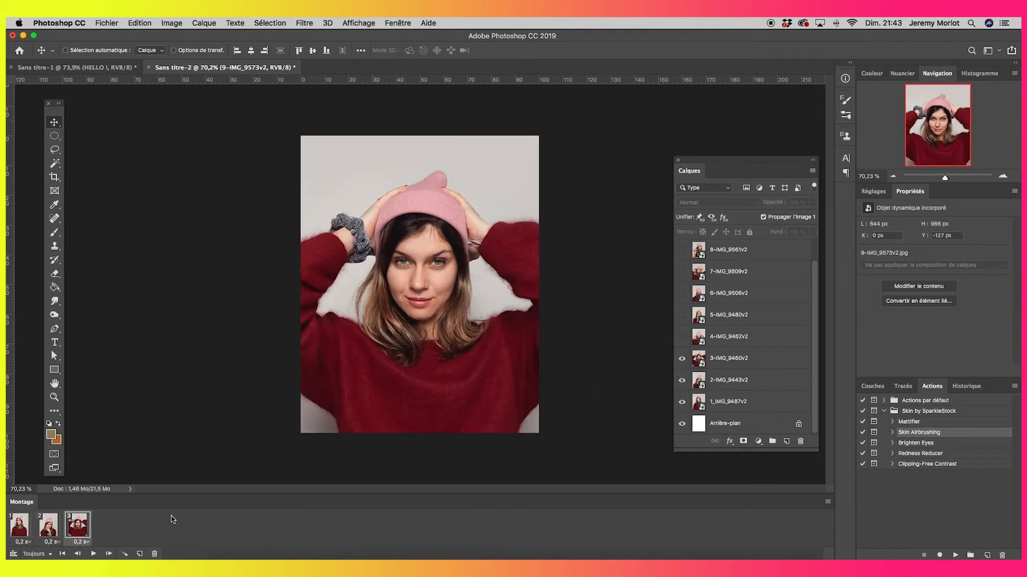
{"action": "left_click", "coordinate": [140, 554]}
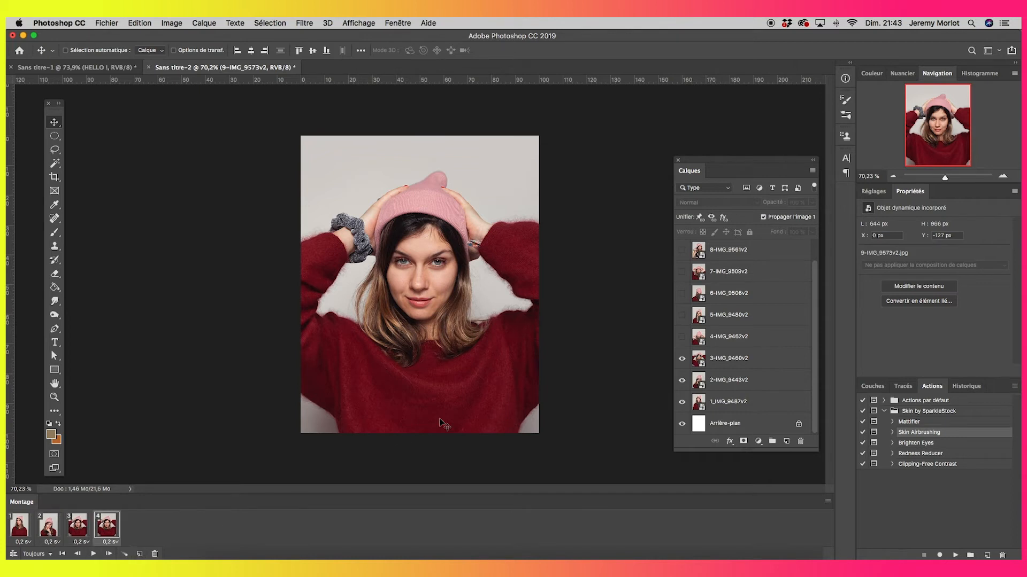
{"action": "left_click", "coordinate": [681, 337]}
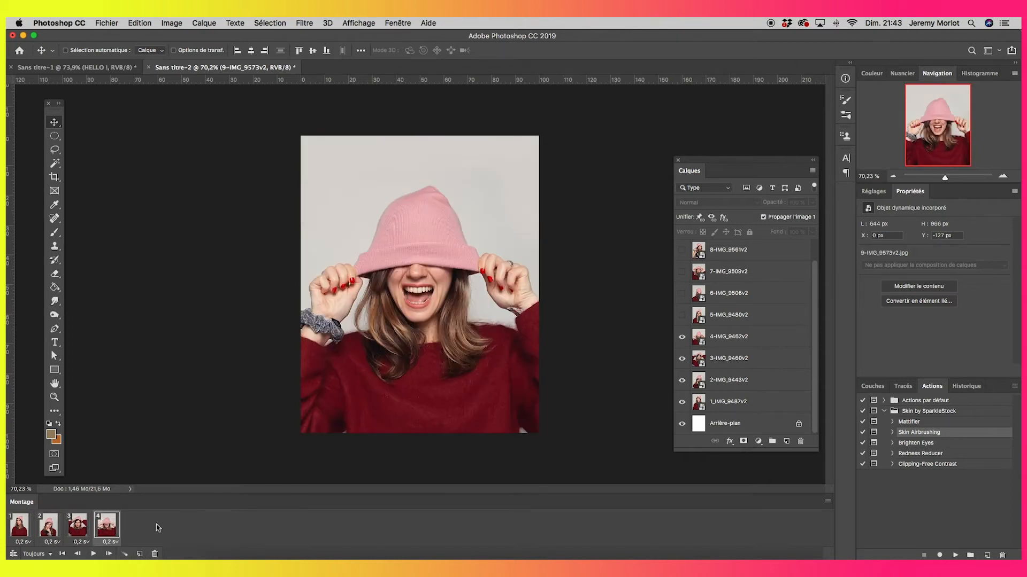
Add a fifth frame showing 5-IMG_9480v2 and a sixth frame showing 6-IMG_9506v2
{"action": "left_click", "coordinate": [139, 554]}
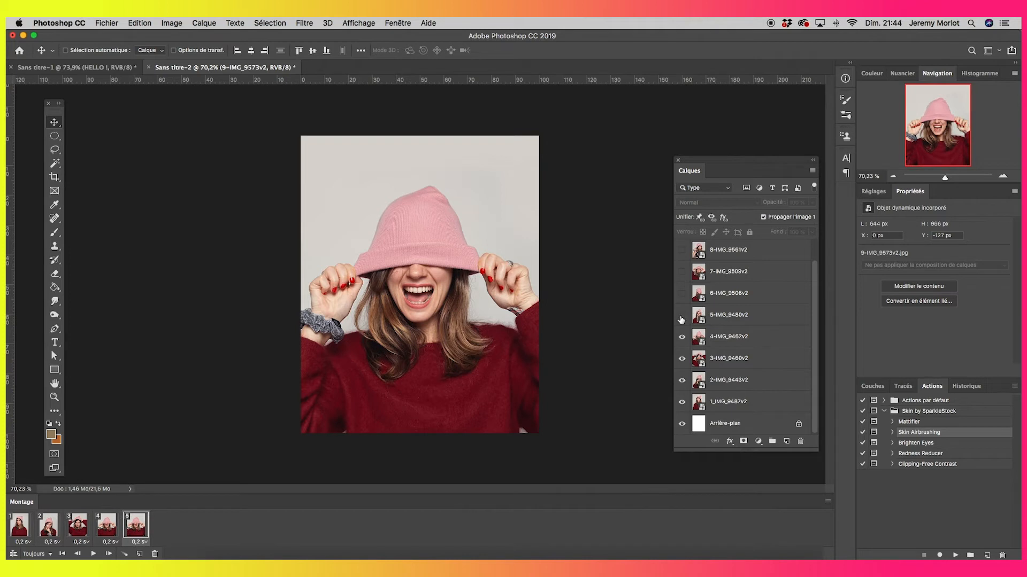
{"action": "left_click", "coordinate": [682, 316]}
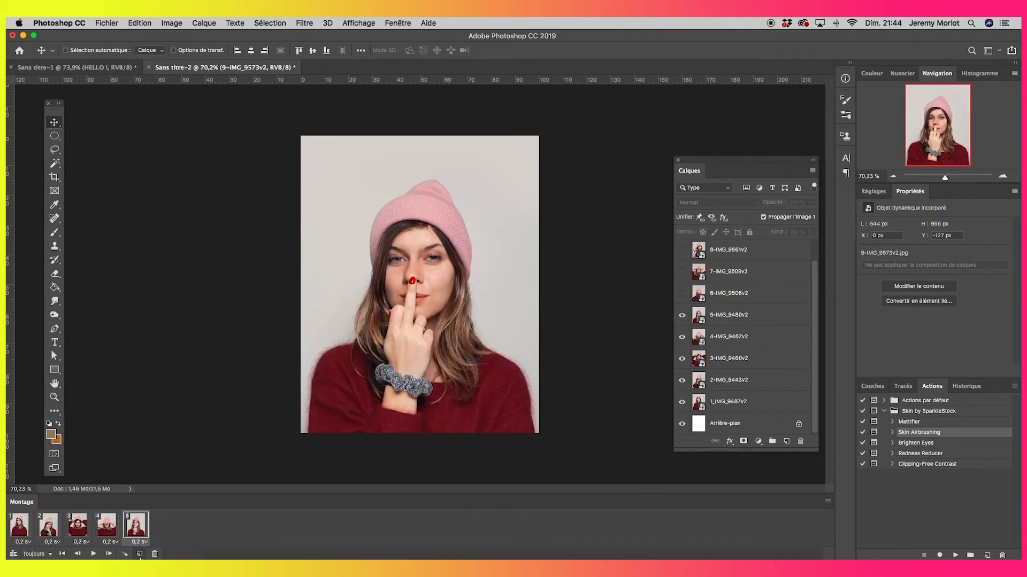
{"action": "left_click", "coordinate": [140, 554]}
{"action": "left_click", "coordinate": [681, 294]}
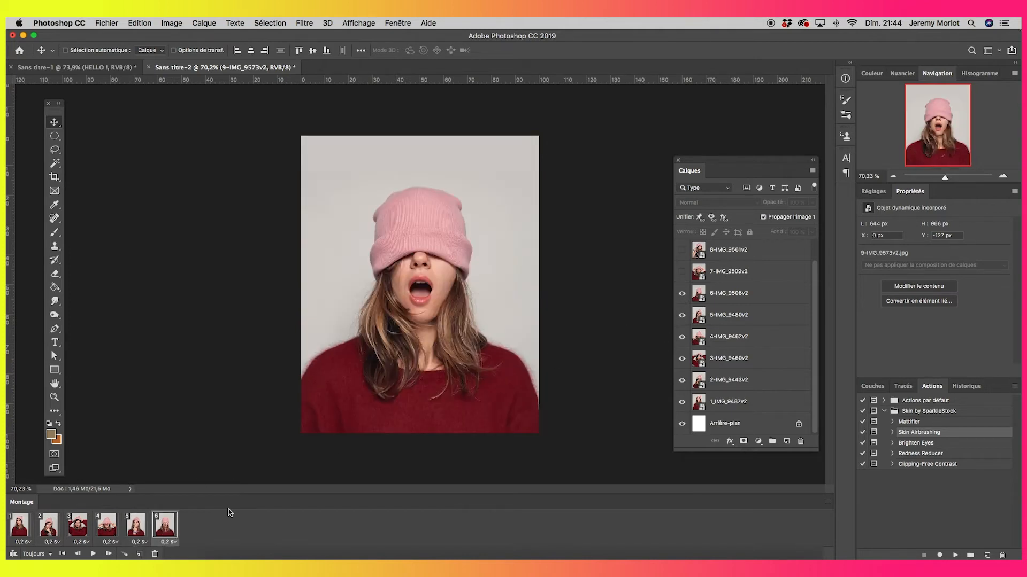
Add a seventh frame showing 7-IMG_9509v2, an eighth showing 8-IMG_9561v2 and a ninth showing 9-IMG_9573v2
{"action": "left_click", "coordinate": [139, 554]}
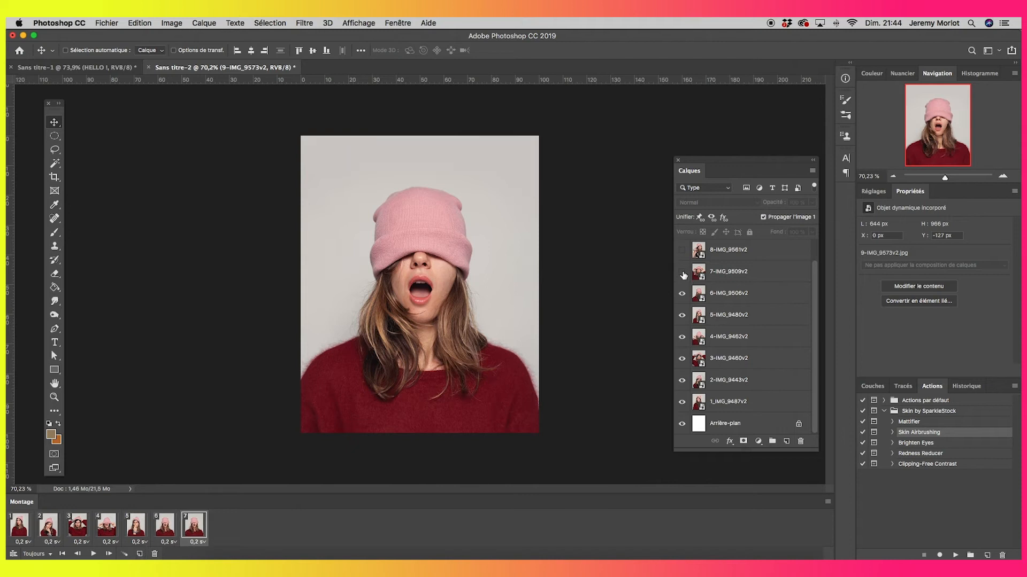
{"action": "left_click", "coordinate": [682, 272]}
{"action": "scroll", "coordinate": [738, 321], "scroll_direction": "up", "scroll_amount": 1}
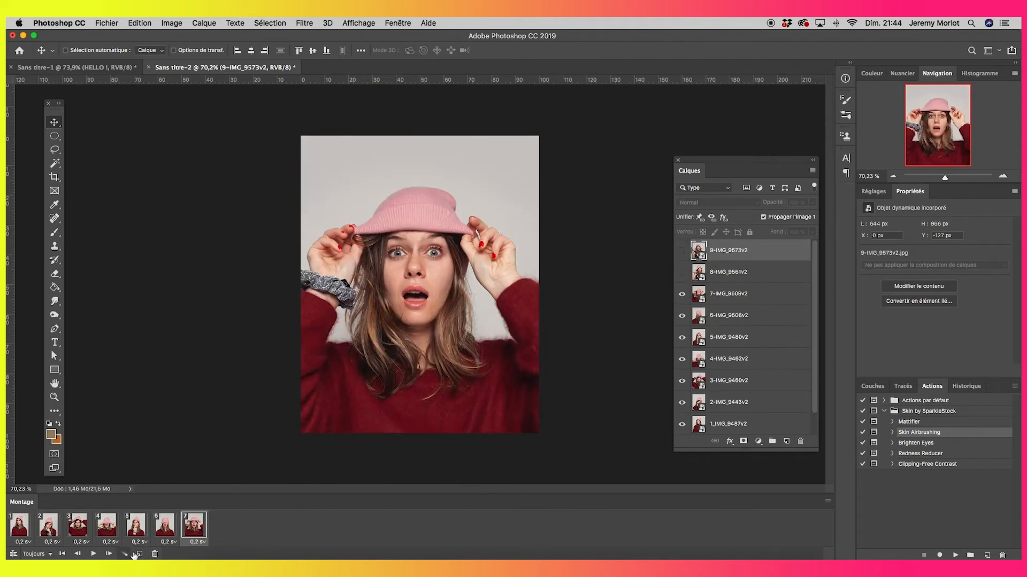
{"action": "left_click", "coordinate": [140, 554]}
{"action": "left_click", "coordinate": [682, 273]}
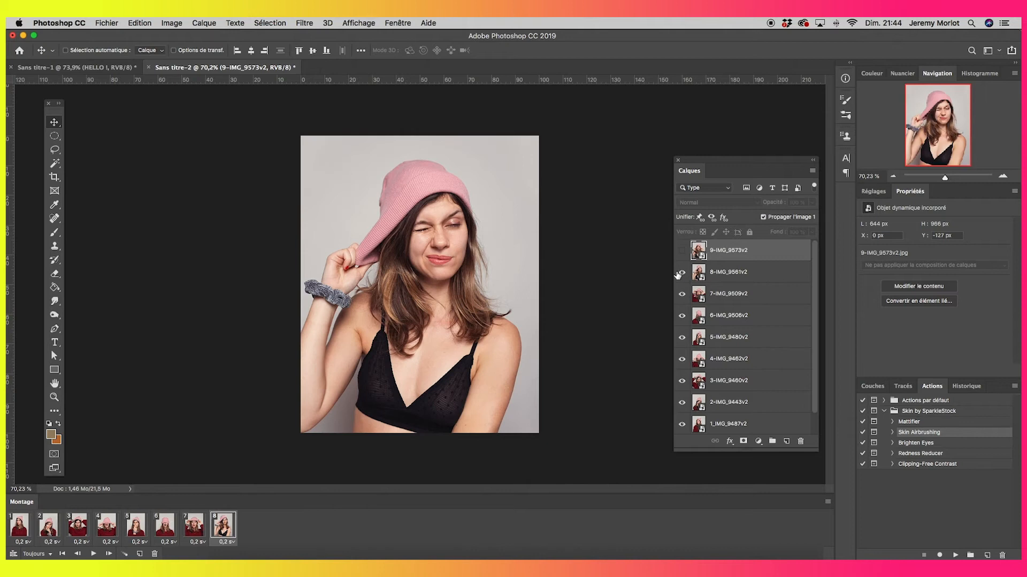
{"action": "left_click", "coordinate": [139, 554]}
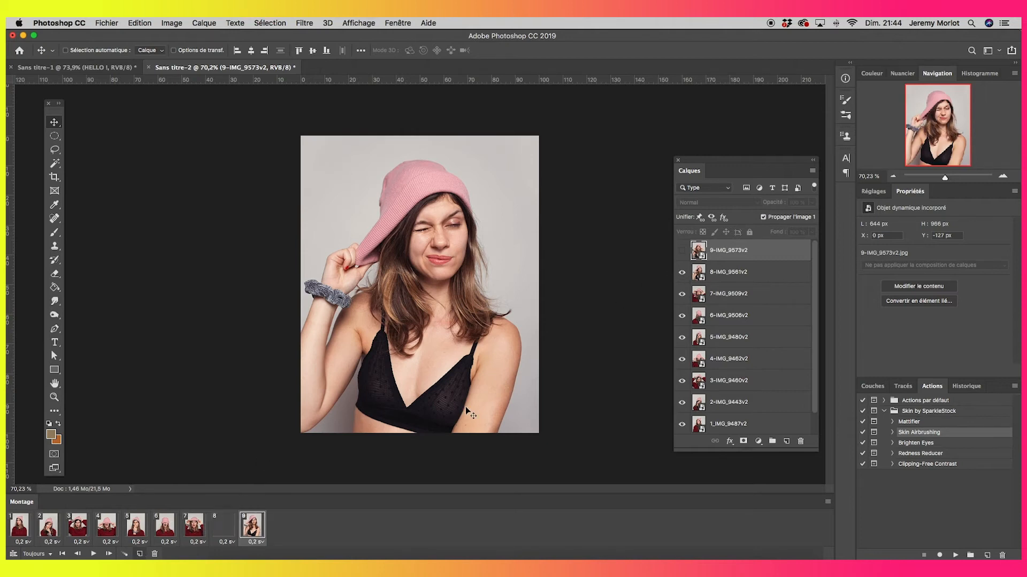
{"action": "left_click", "coordinate": [682, 250]}
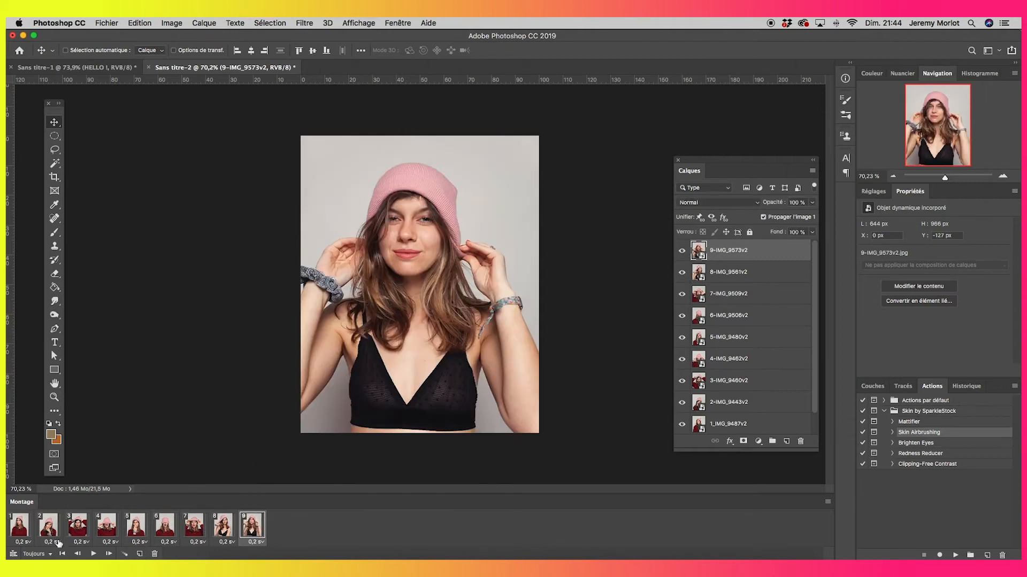
Preview the complete nine-frame animation from the first frame, stopping playback after it has looped
{"action": "left_click", "coordinate": [21, 532]}
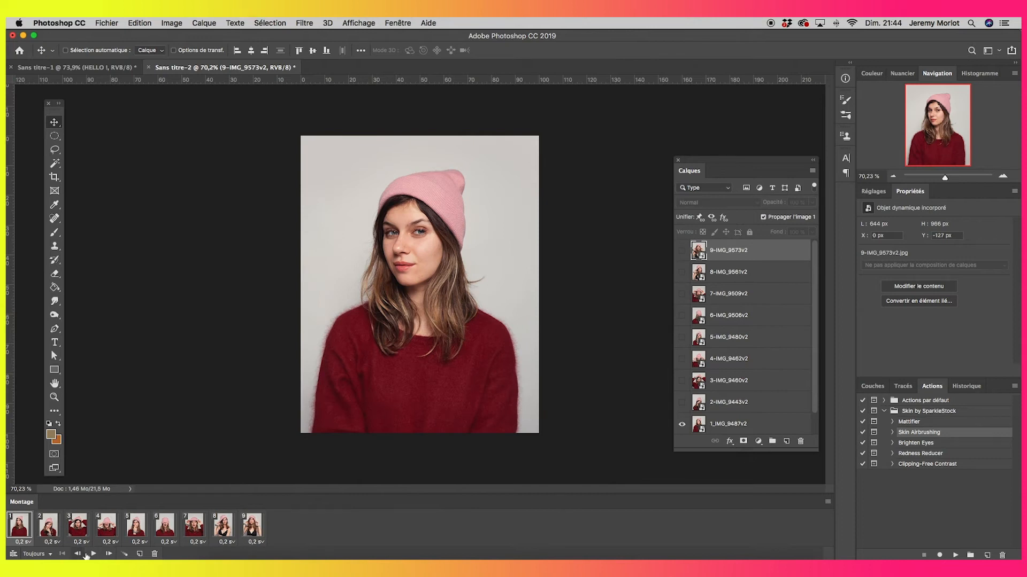
{"action": "left_click", "coordinate": [92, 554]}
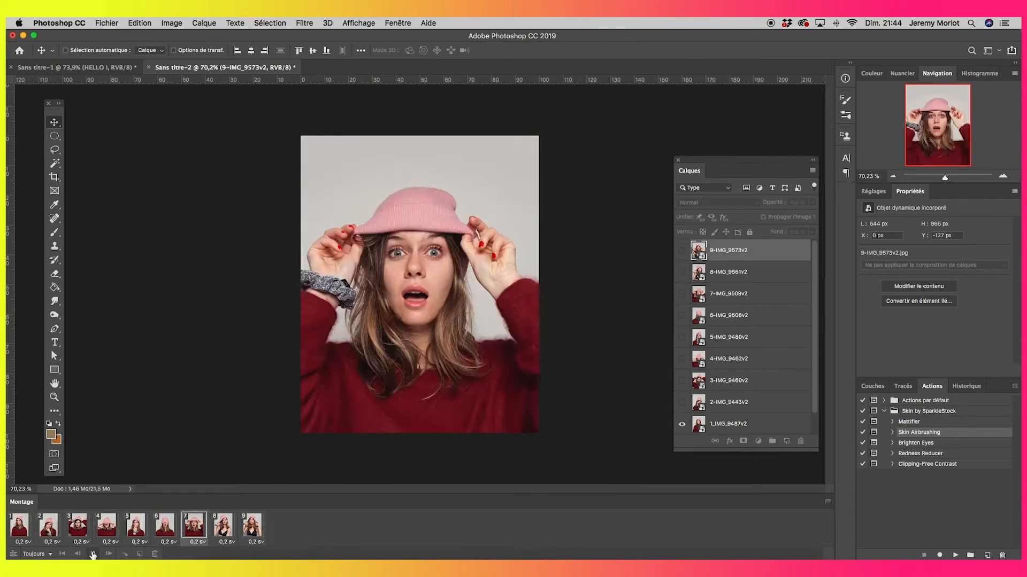
{"action": "left_click", "coordinate": [92, 554]}
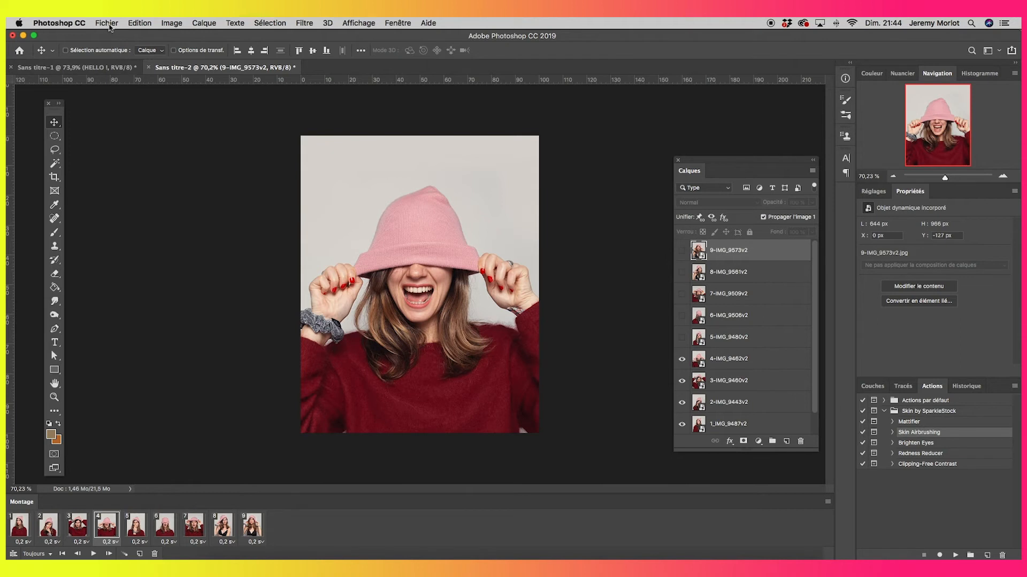
Start a Save for Web (legacy) export of the animation with GIF as the file format
{"action": "left_click", "coordinate": [110, 25]}
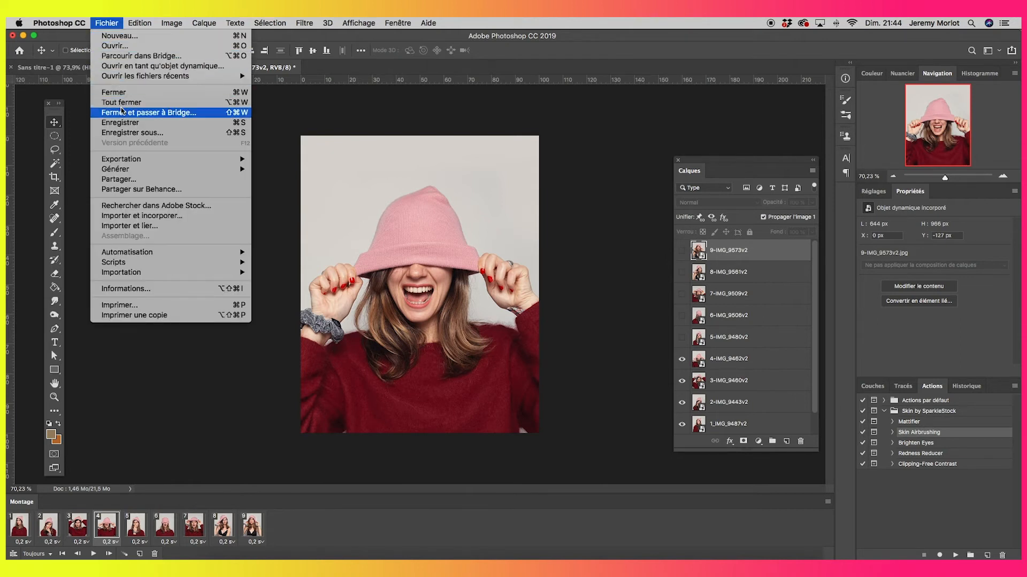
{"action": "mouse_move", "coordinate": [130, 162]}
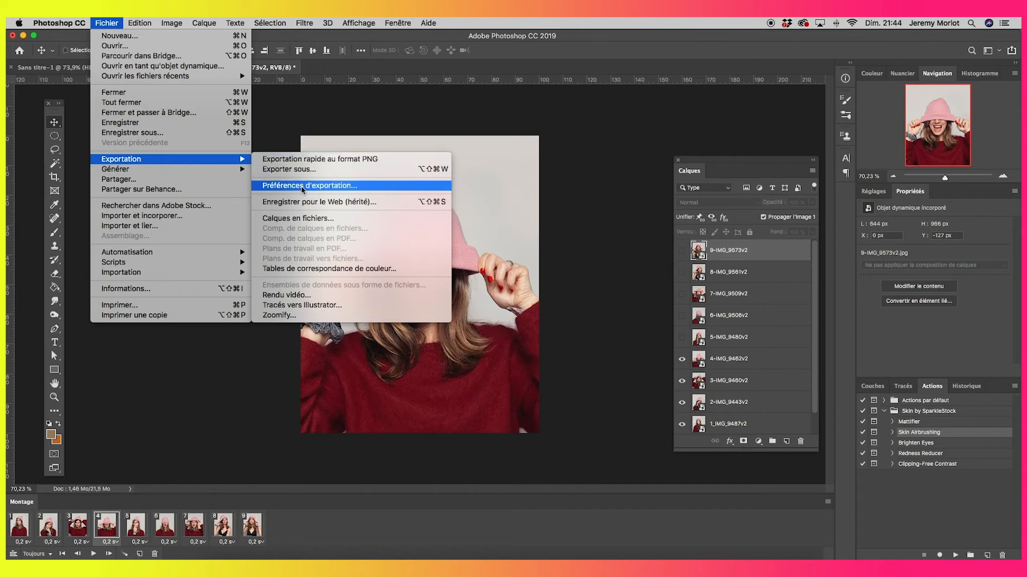
{"action": "left_click", "coordinate": [353, 202]}
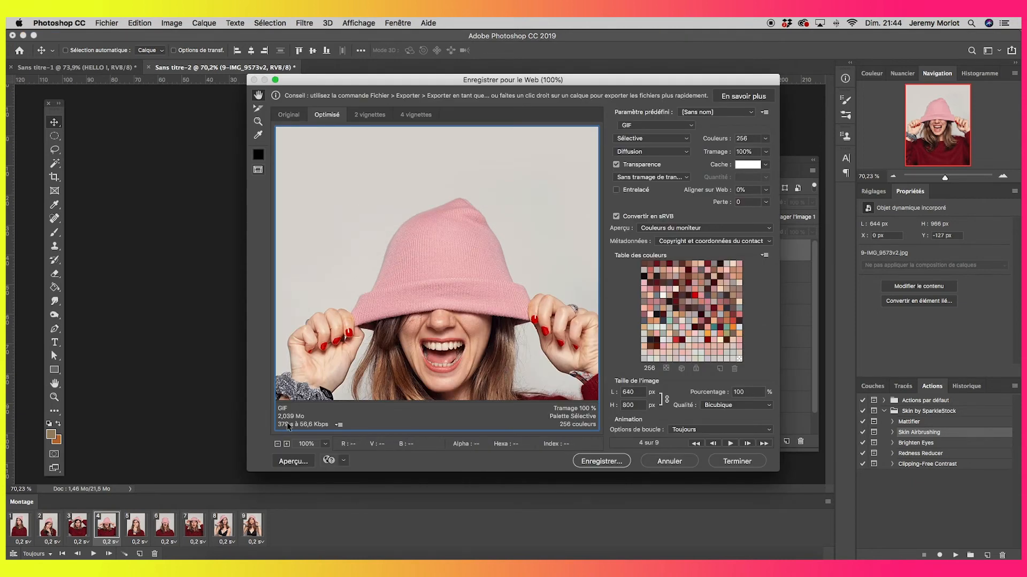
{"action": "left_click", "coordinate": [633, 126]}
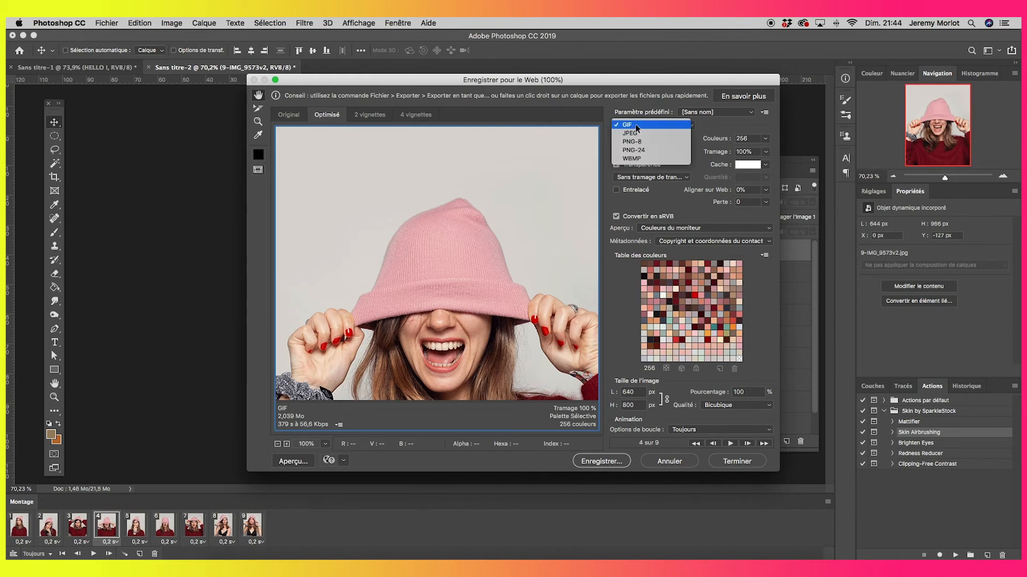
{"action": "left_click", "coordinate": [626, 125]}
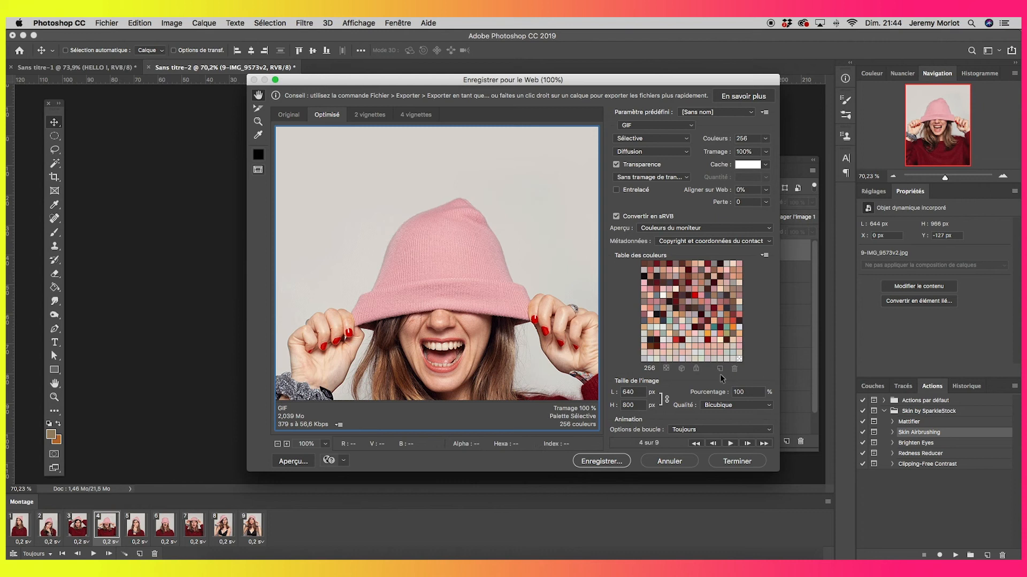
Set the GIF export to loop forever (Toujours) and scale the image size to 75%
{"action": "left_click", "coordinate": [688, 431]}
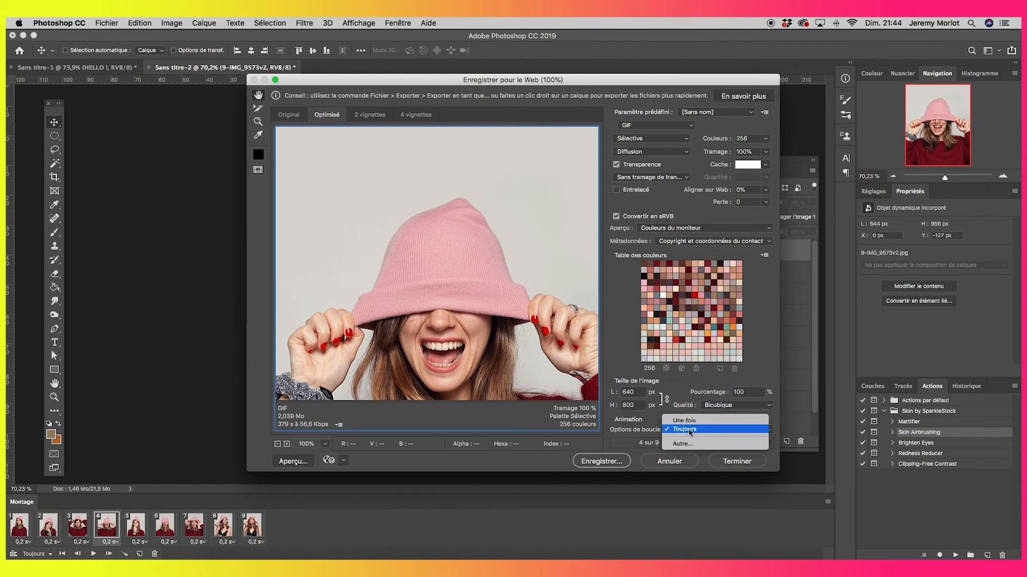
{"action": "left_click", "coordinate": [679, 430]}
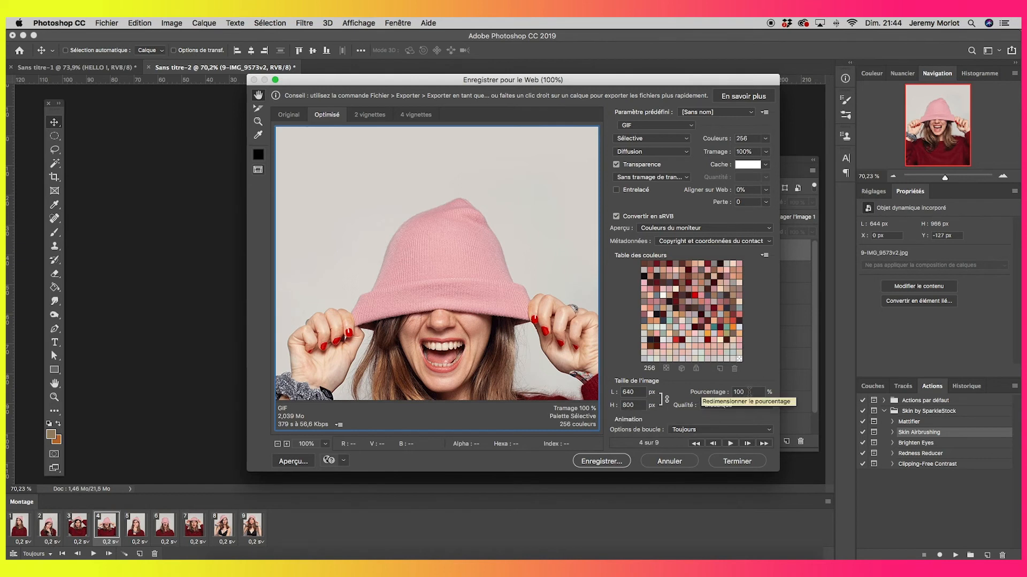
{"action": "left_click", "coordinate": [707, 393]}
{"action": "type", "text": "75"}
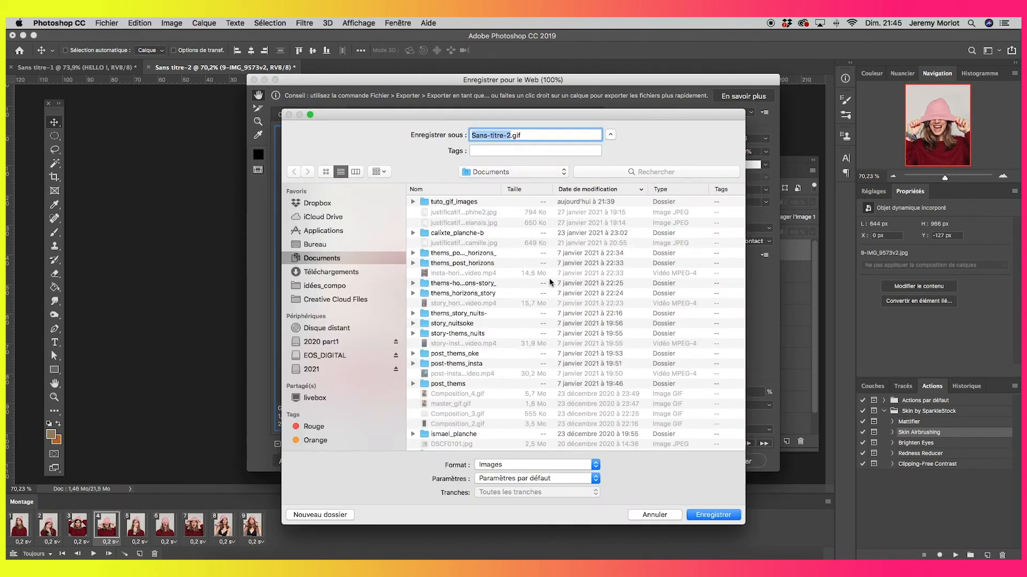
Save the GIF as gif-claire1.gif in a new folder named master inside tuto_gif_images
{"action": "double_click", "coordinate": [464, 203]}
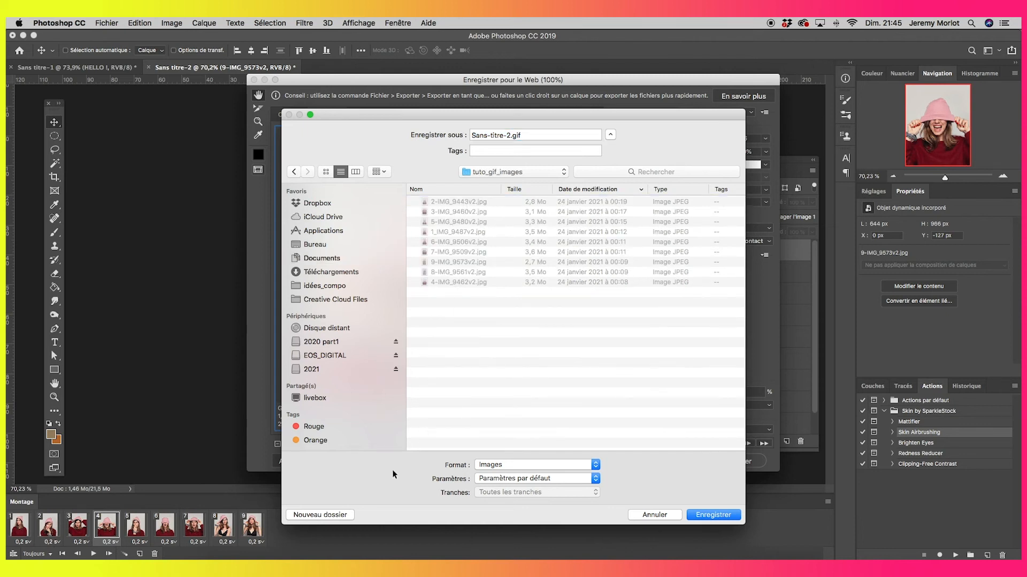
{"action": "left_click", "coordinate": [337, 515]}
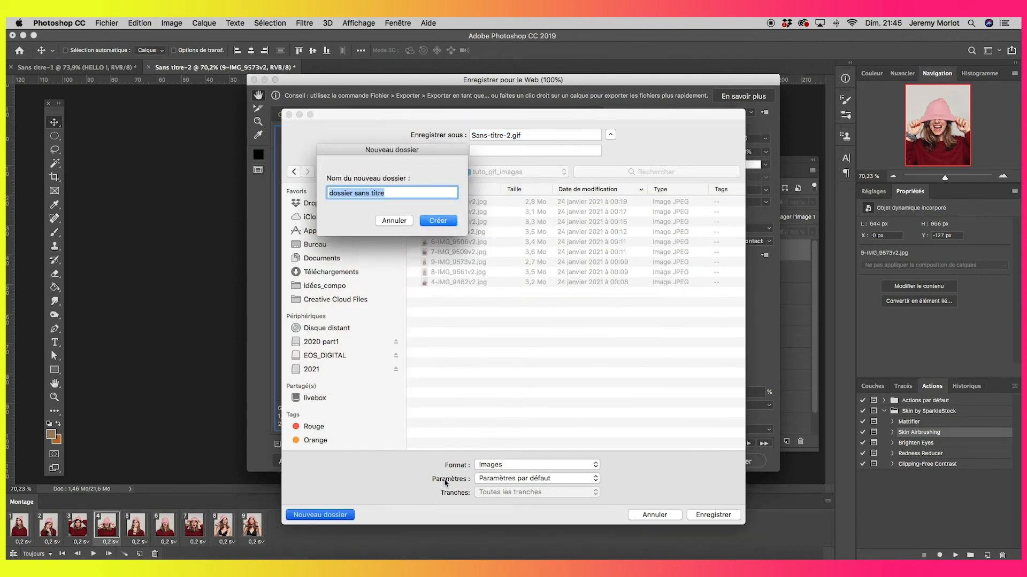
{"action": "type", "text": "master"}
{"action": "key", "text": "Return"}
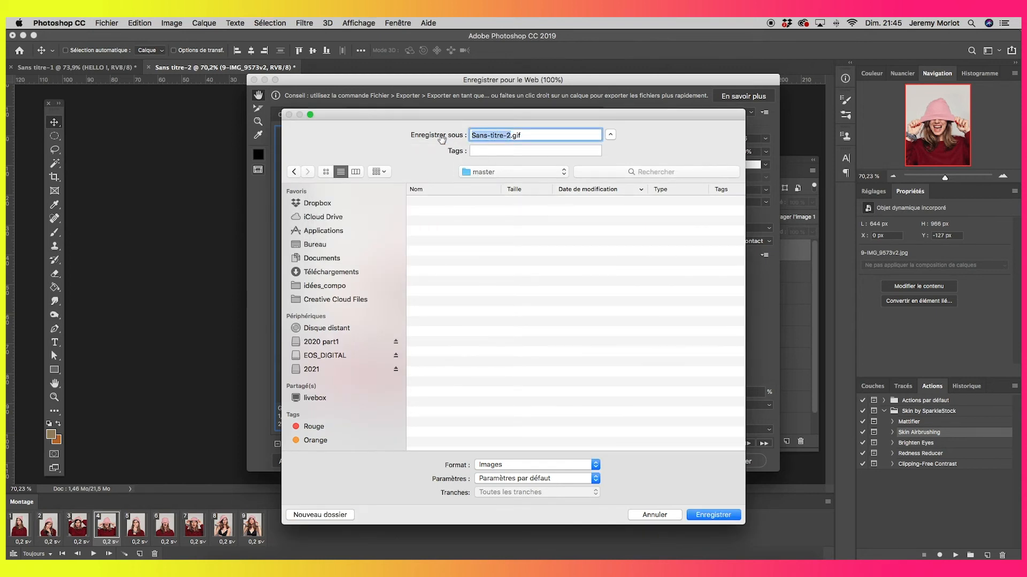
{"action": "type", "text": "gif-claire"}
{"action": "left_click", "coordinate": [710, 515]}
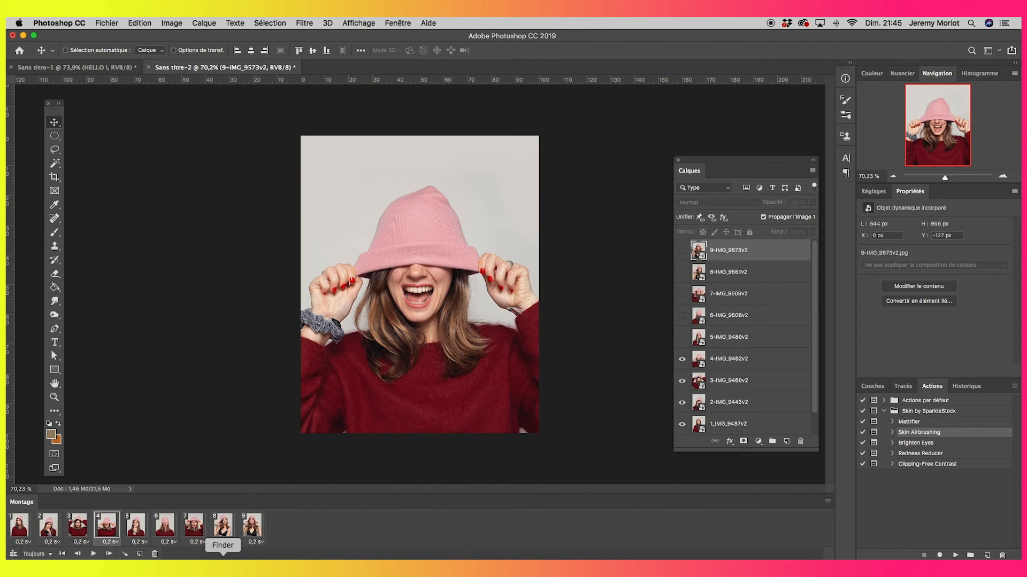
Switch to Finder and open gif-claire1.gif from the master folder in Google Chrome to check the animation
{"action": "left_click", "coordinate": [222, 557]}
{"action": "double_click", "coordinate": [787, 299]}
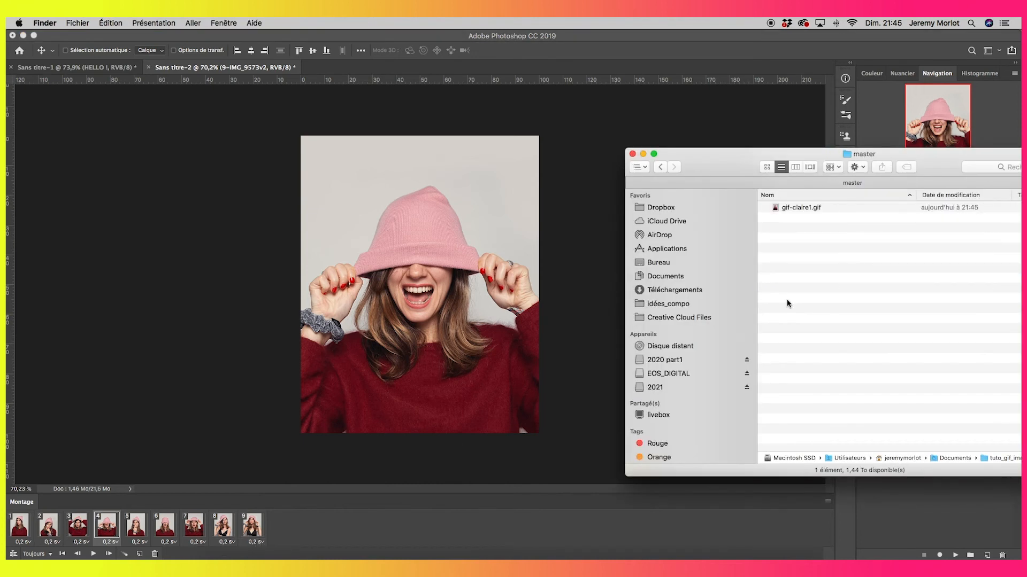
{"action": "left_click", "coordinate": [799, 207]}
{"action": "right_click", "coordinate": [796, 208]}
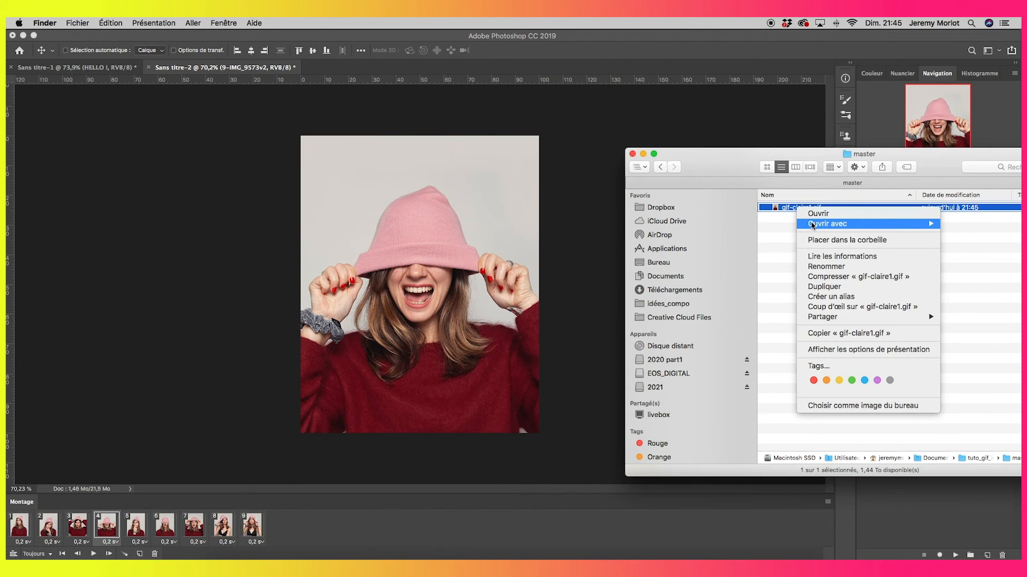
{"action": "mouse_move", "coordinate": [813, 225]}
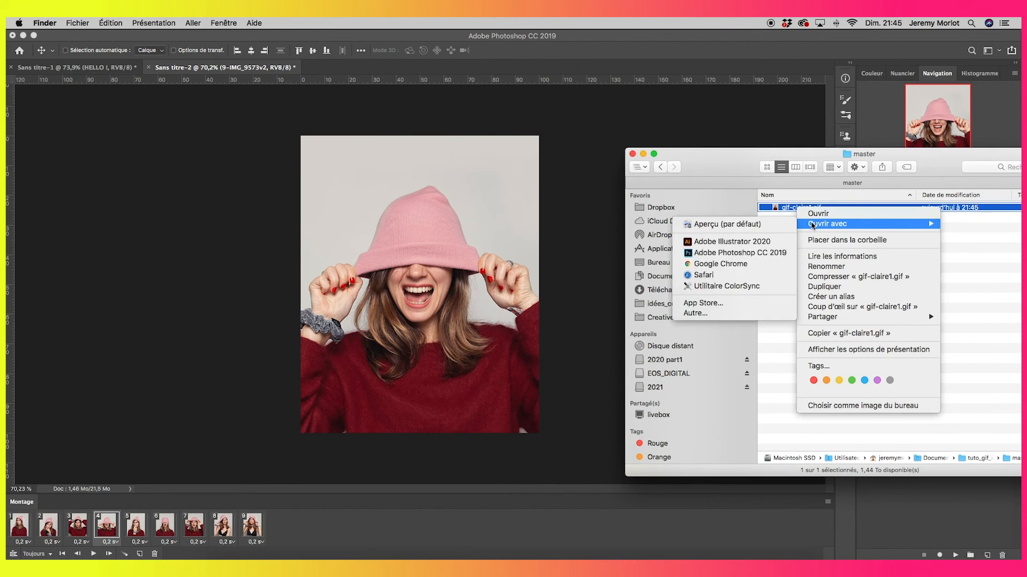
{"action": "left_click", "coordinate": [720, 264]}
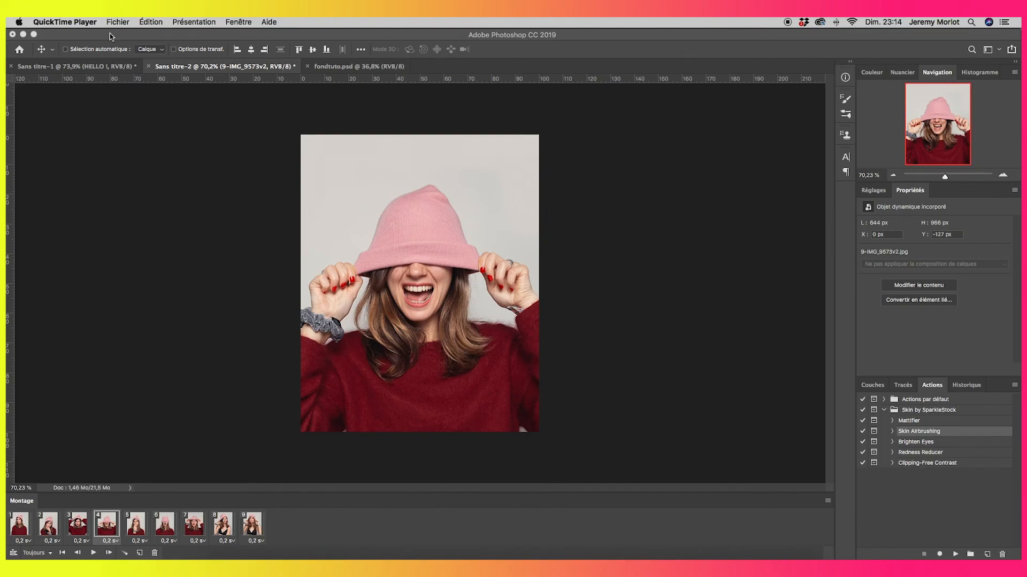
Return to Photoshop, start a video render of the animation in H.264 format and name the file claire_anim.mp4
{"action": "left_click", "coordinate": [120, 47]}
{"action": "left_click", "coordinate": [106, 22]}
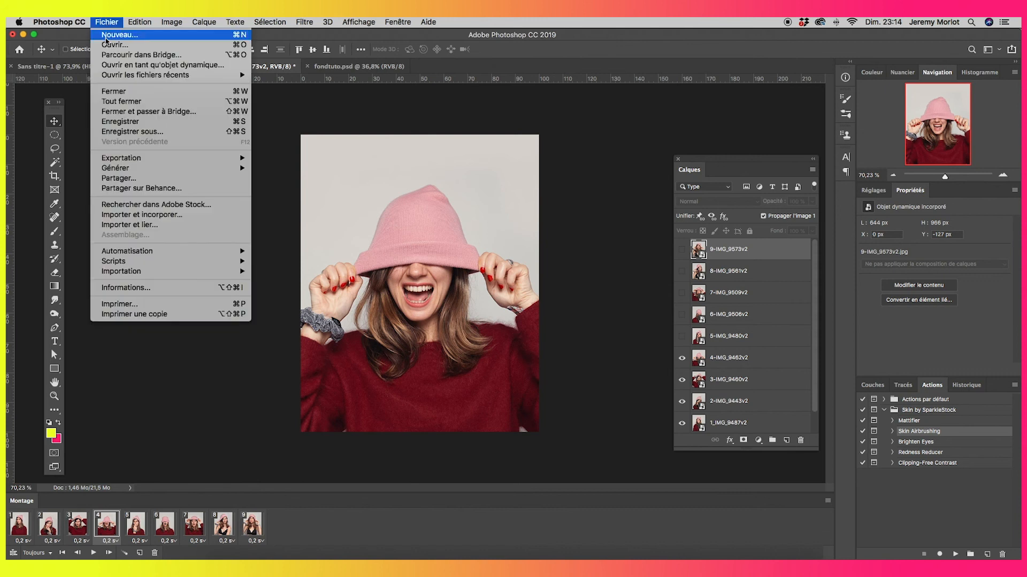
{"action": "mouse_move", "coordinate": [150, 159]}
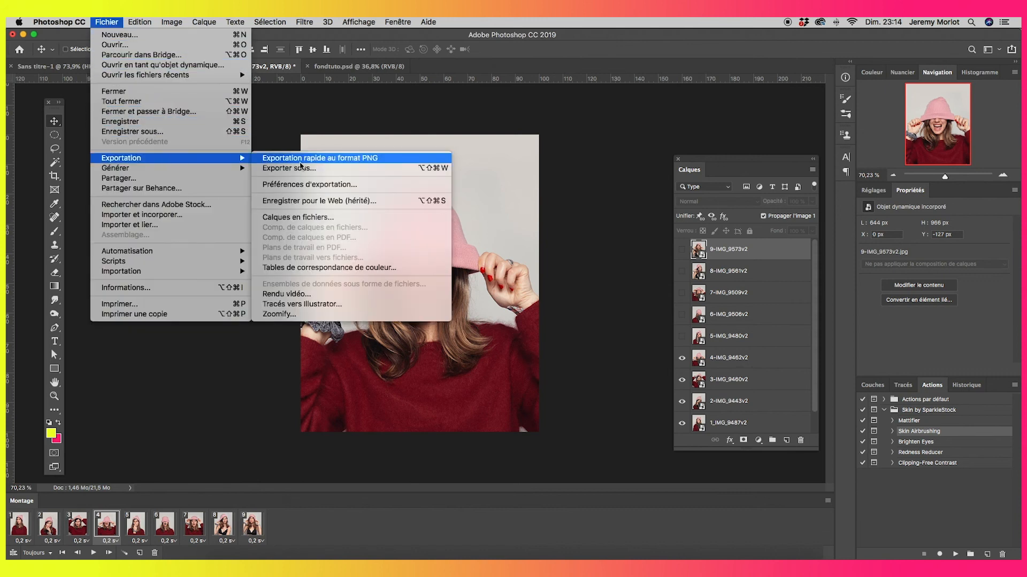
{"action": "left_click", "coordinate": [301, 295]}
{"action": "left_click", "coordinate": [375, 261]}
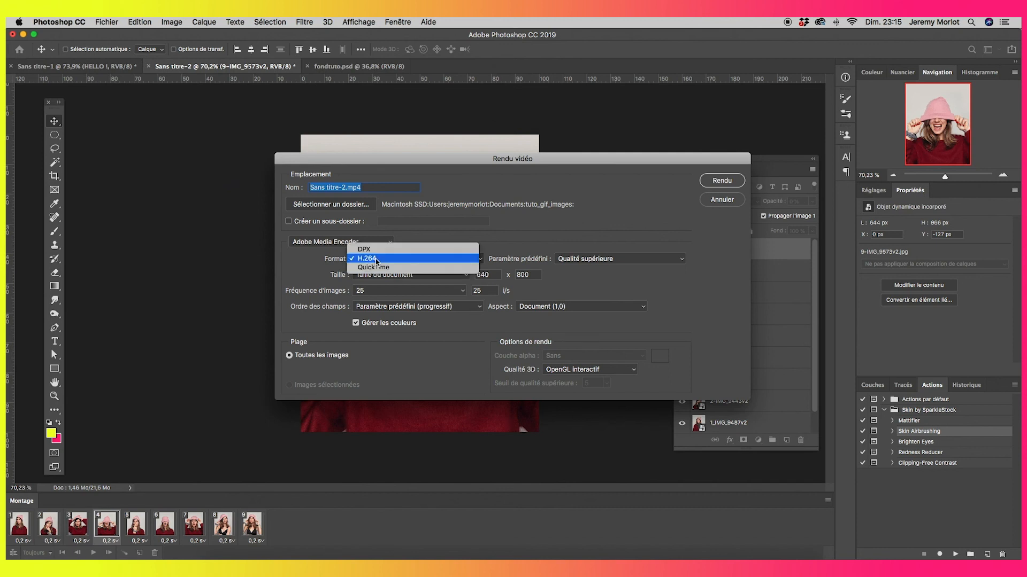
{"action": "left_click", "coordinate": [373, 261]}
{"action": "type", "text": "claireanim"}
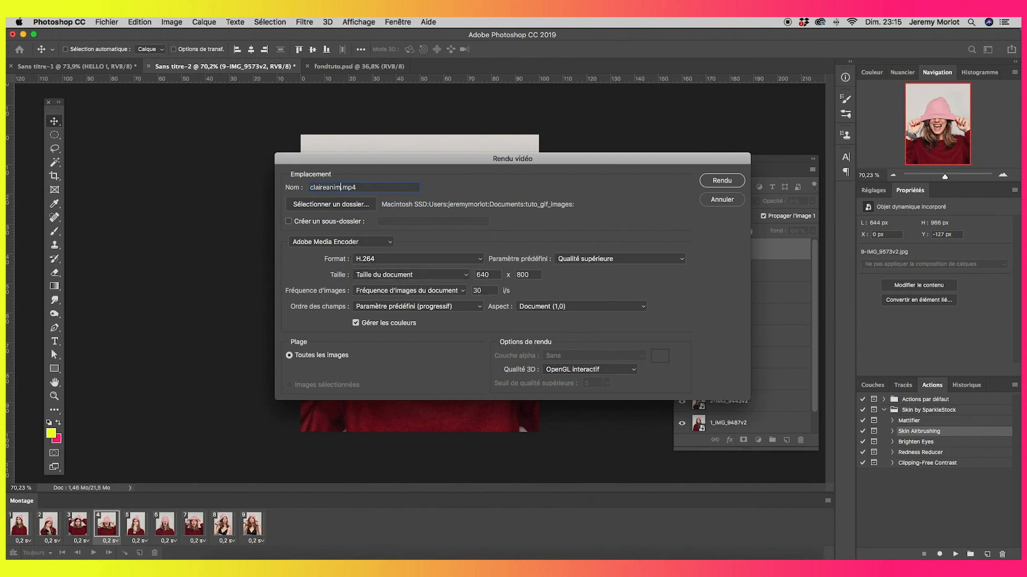
{"action": "type", "text": "_"}
Set the video's frame rate to 25 frames per second and render it
{"action": "double_click", "coordinate": [478, 290]}
{"action": "type", "text": "25"}
{"action": "left_click", "coordinate": [597, 283]}
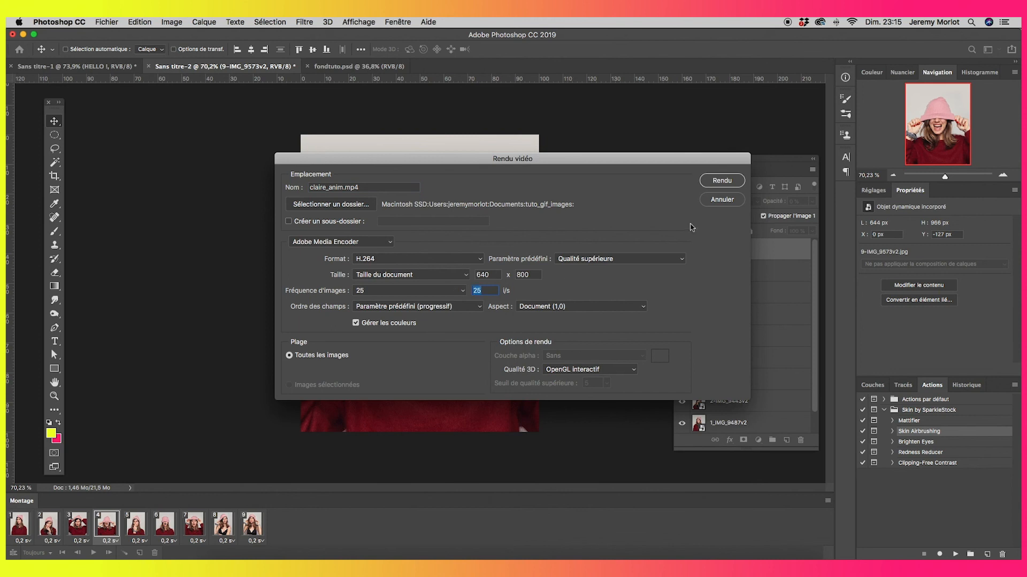
{"action": "left_click", "coordinate": [715, 182]}
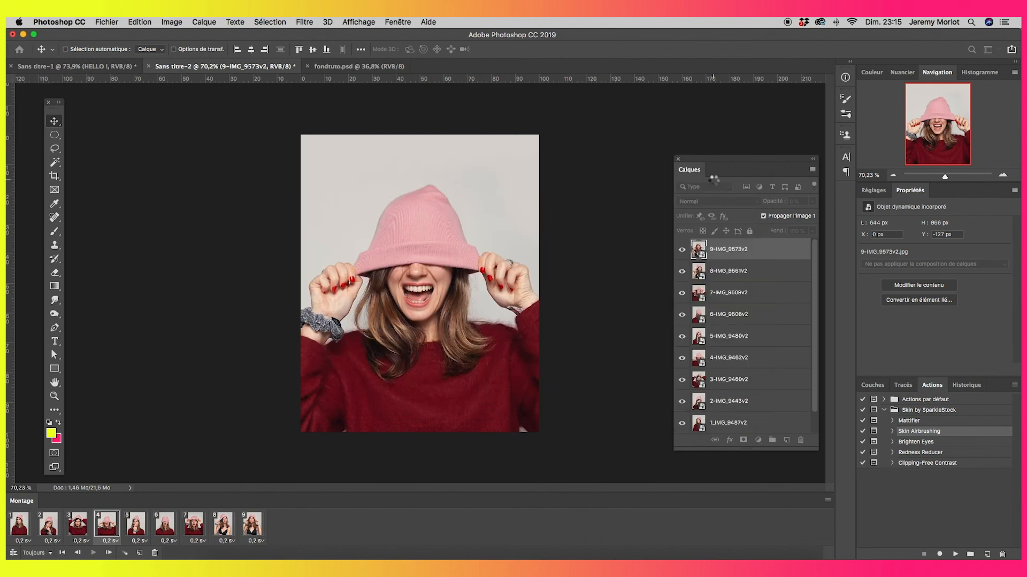